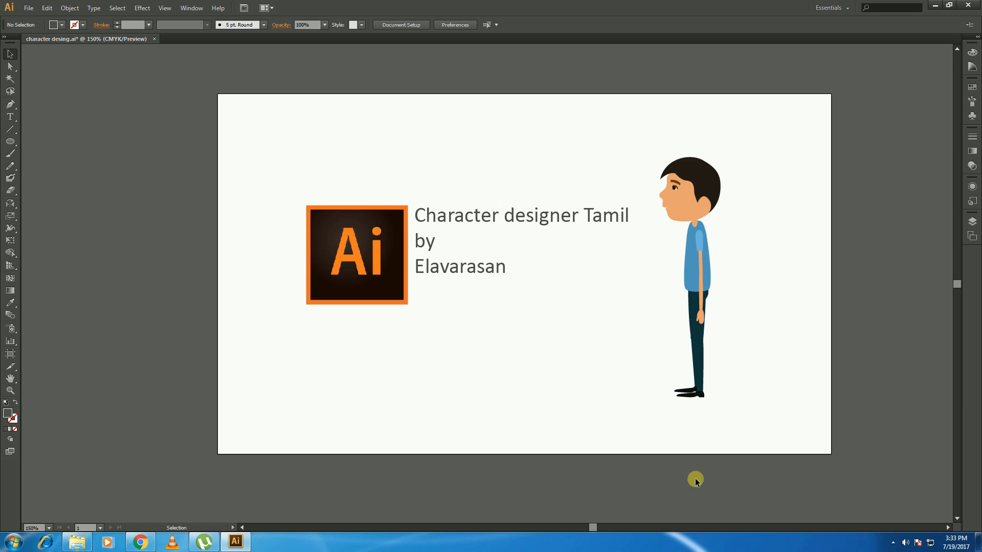
left_click(893, 545)
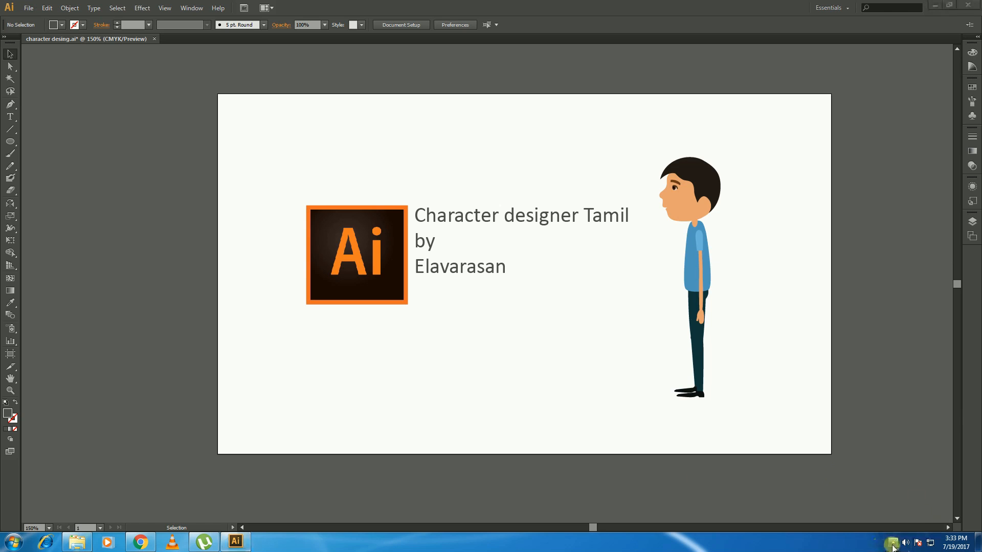
left_click(909, 475)
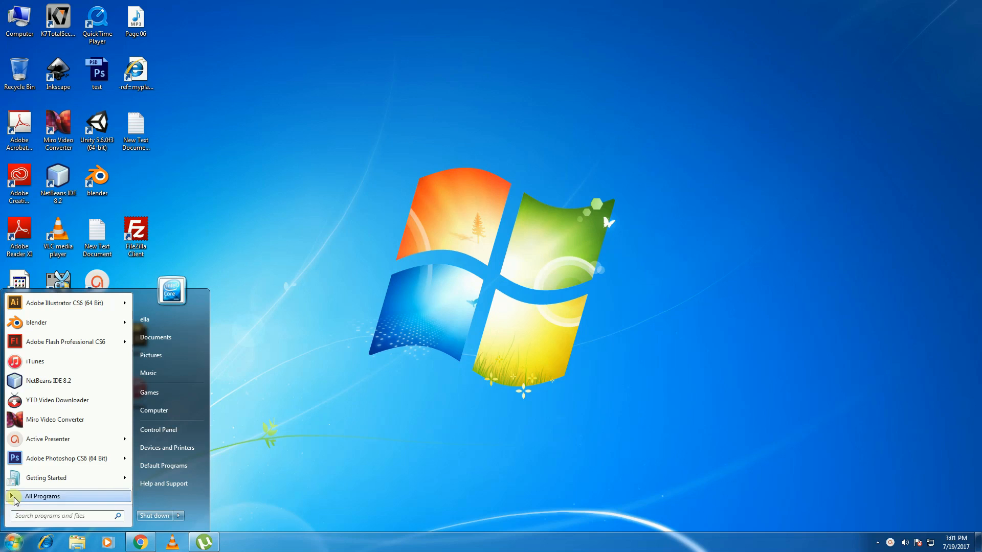
- Launch Adobe Illustrator CS6 (64 Bit) from the Adobe Master Collection CS6 program group
left_click(15, 497)
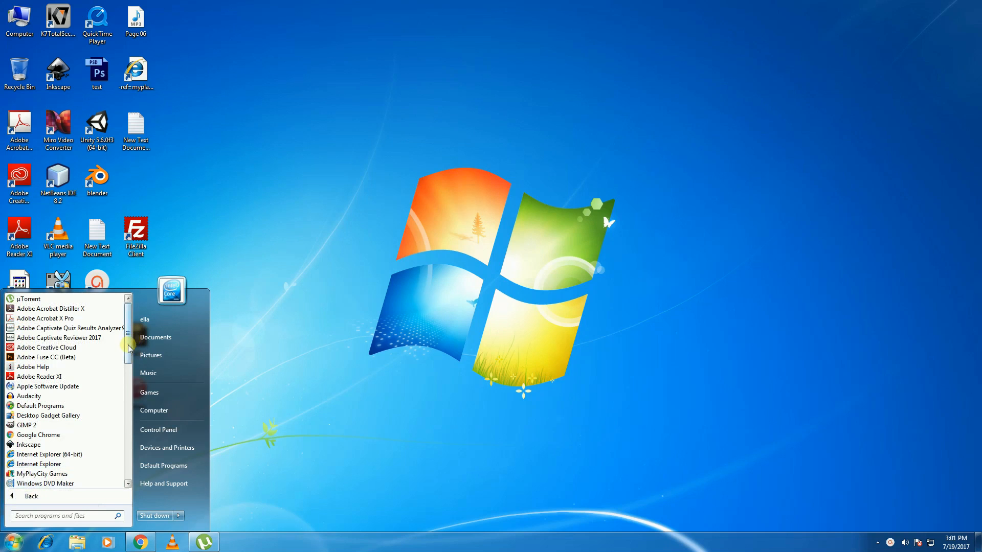
left_click_drag(129, 350, 131, 404)
left_click(76, 377)
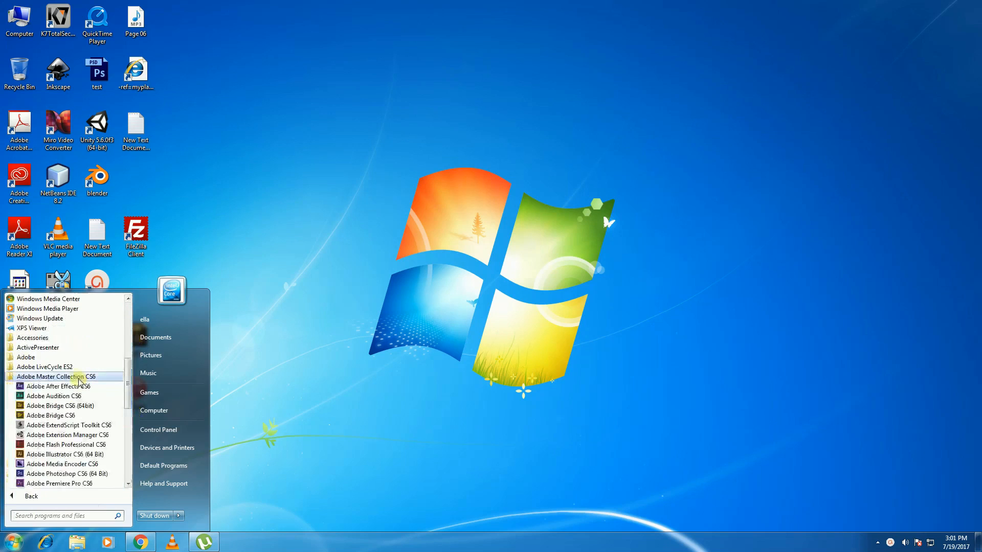
left_click(78, 462)
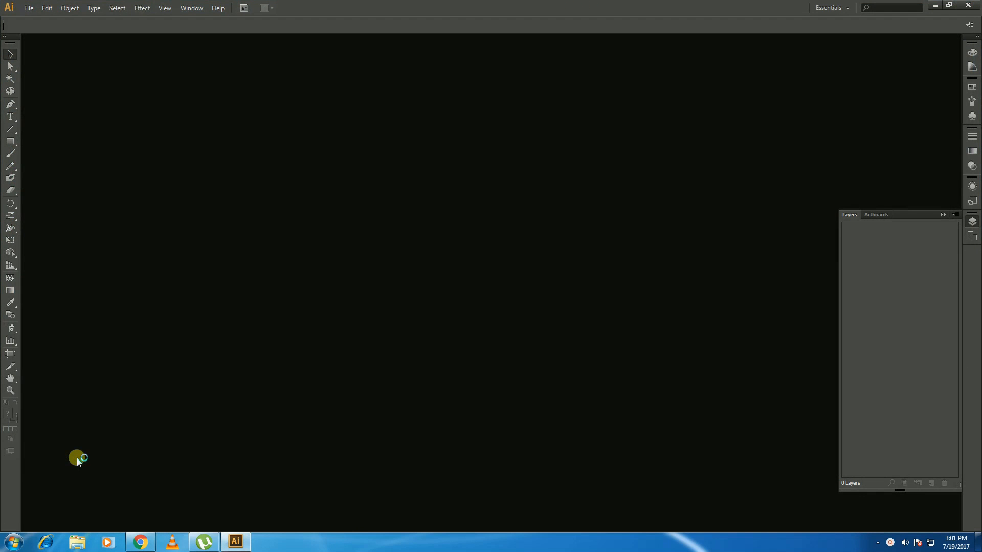
- Create a new one-artboard document 800 pt wide and 470 pt high
key("ctrl+n")
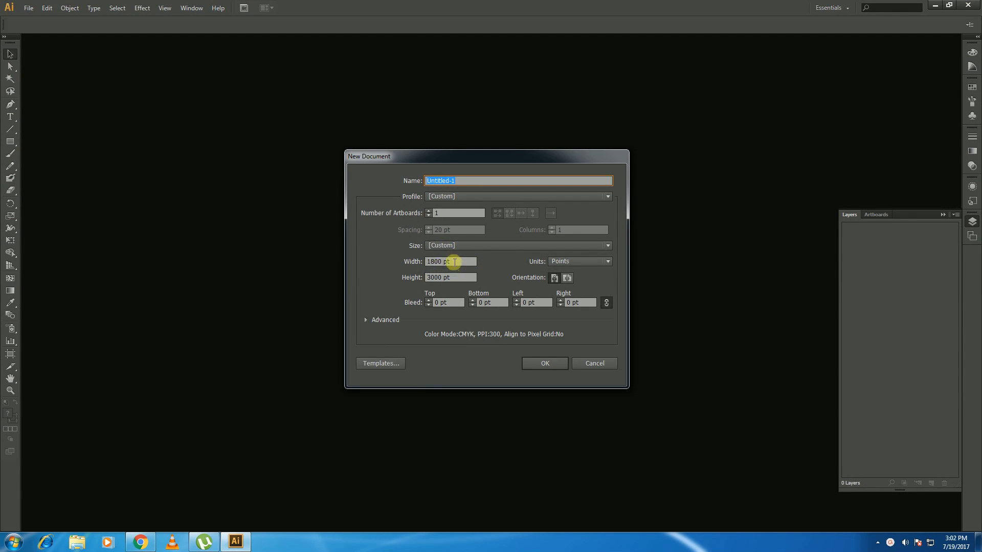
double_click(435, 262)
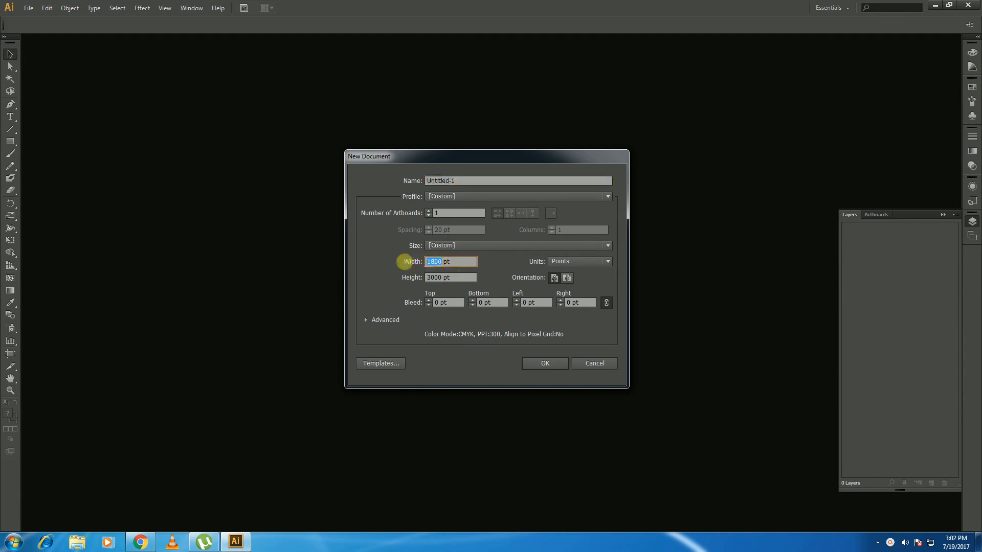
type("800")
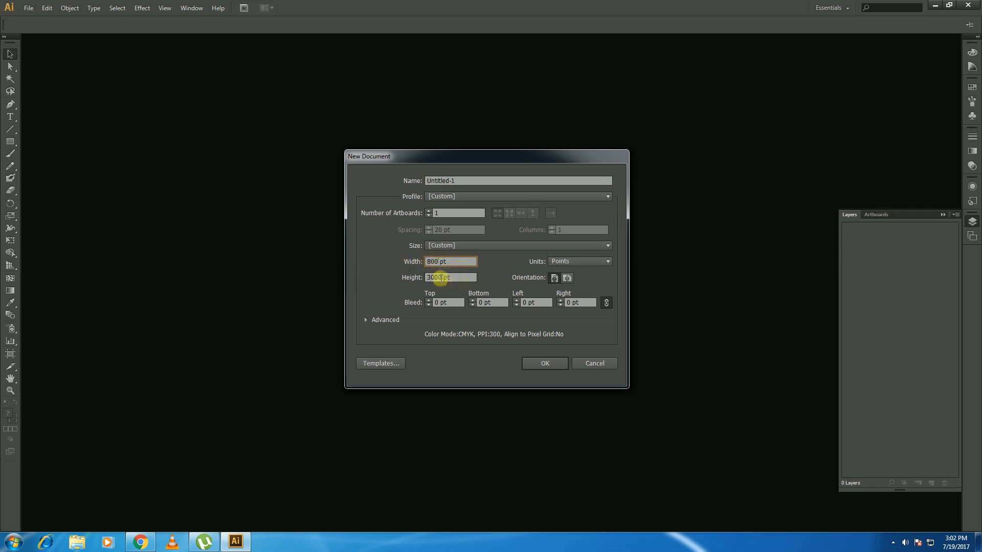
double_click(435, 277)
type("470")
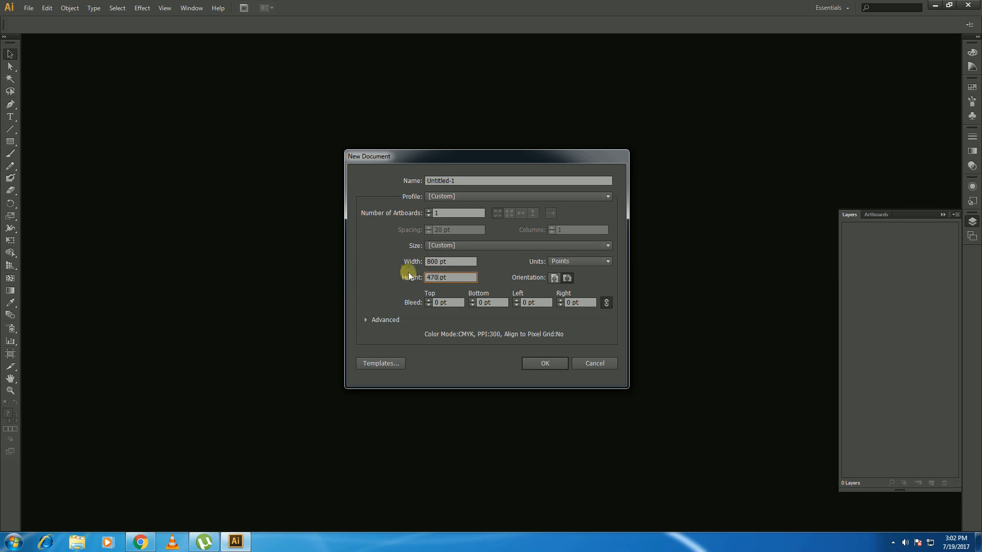
left_click(542, 365)
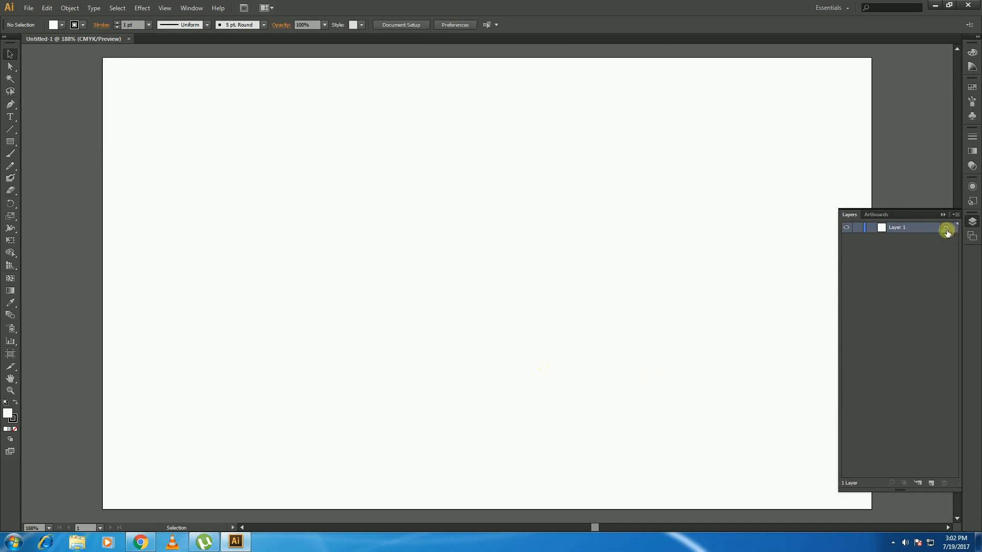
- Collapse the layer list and save the document in the character folder as an Adobe Illustrator file named "character desing"
left_click(943, 214)
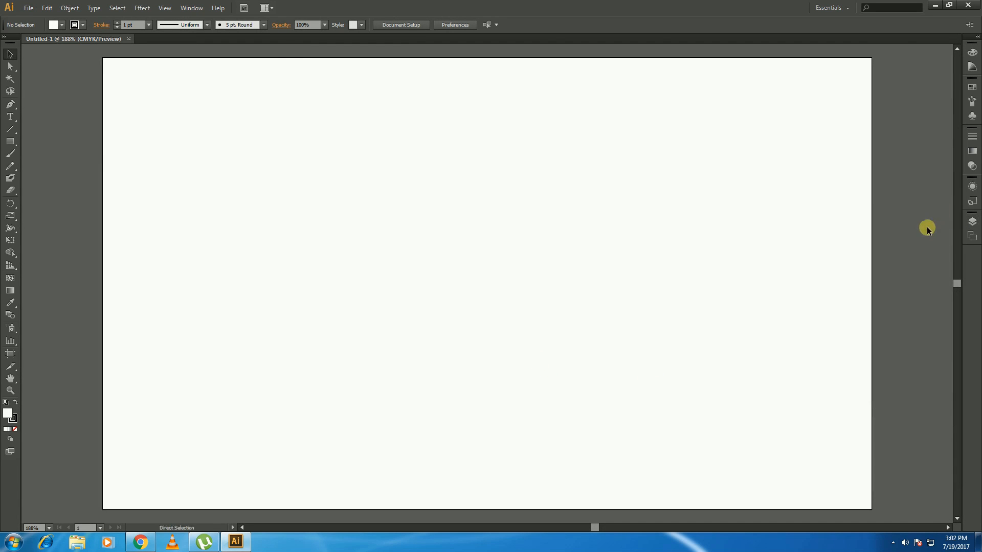
key("ctrl+s")
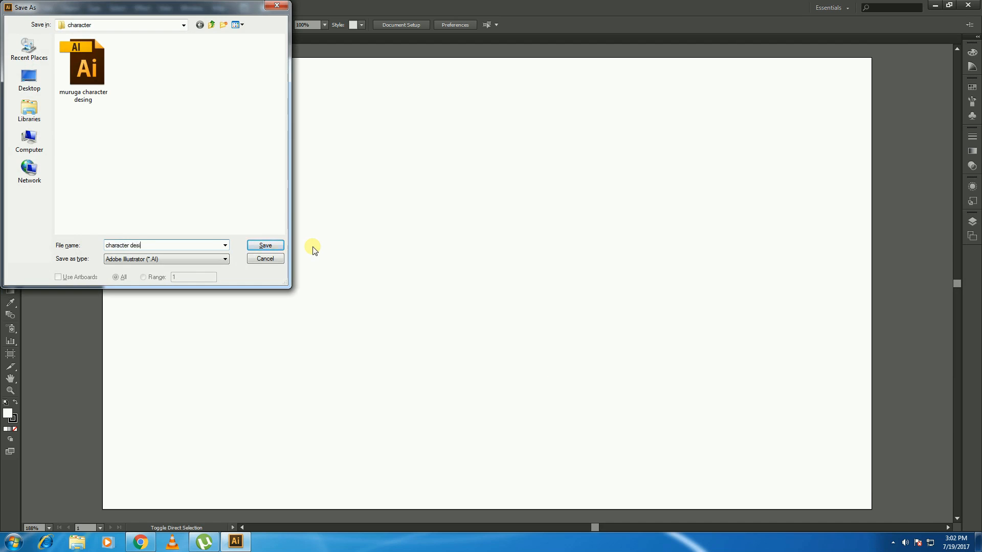
left_click(265, 246)
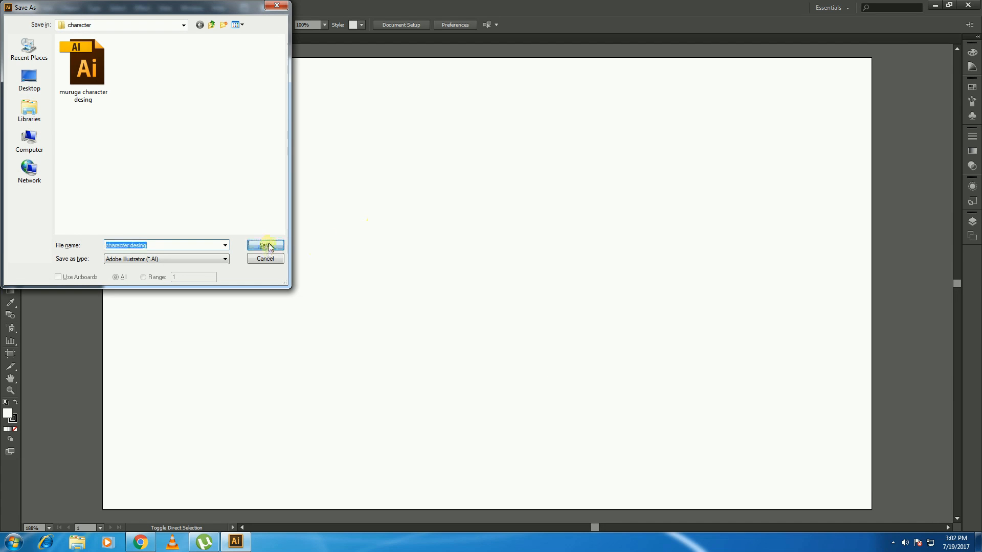
left_click(569, 421)
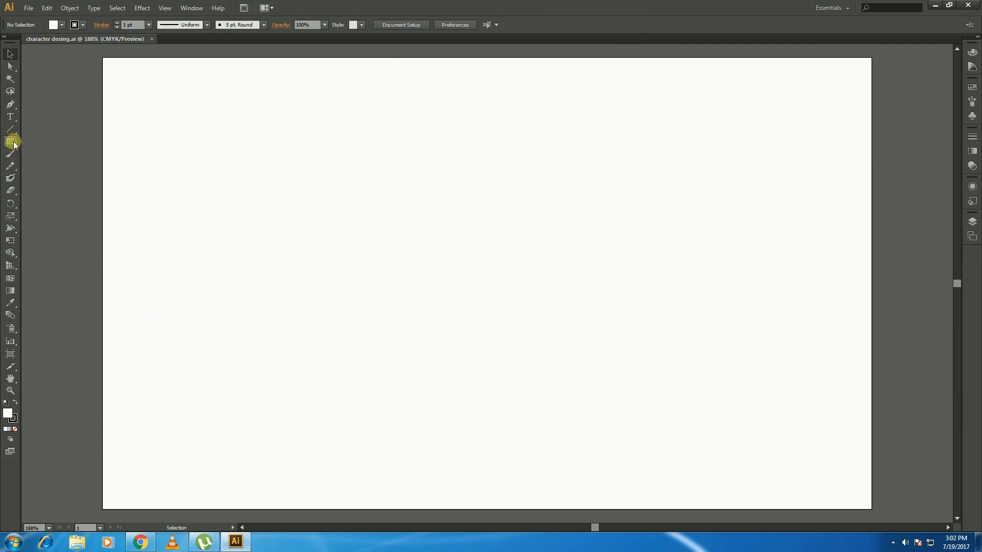
- Draw a head ellipse about 71 pt wide and 82 pt high in the upper artboard, with fill EAA471 and no stroke
left_click_drag(13, 144, 45, 165)
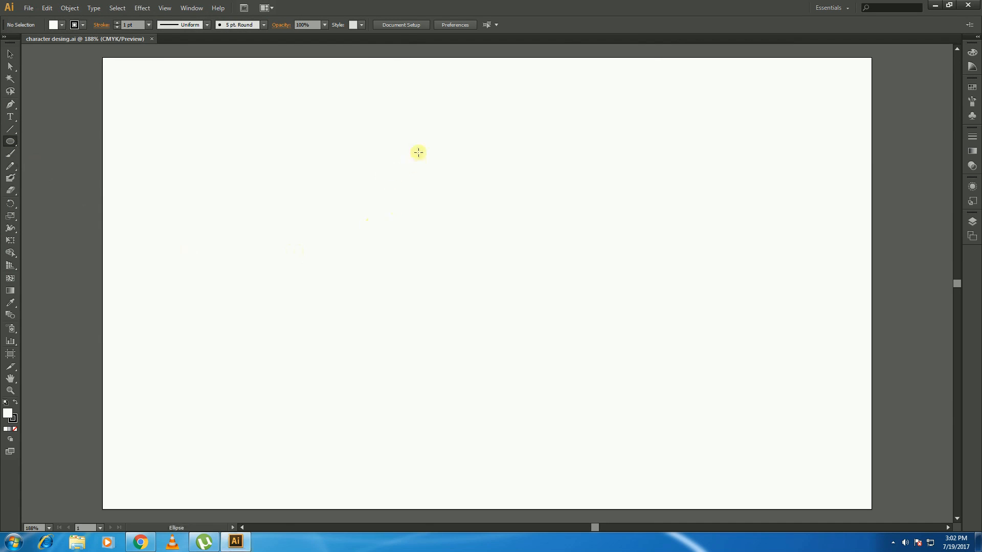
left_click_drag(418, 153, 488, 231)
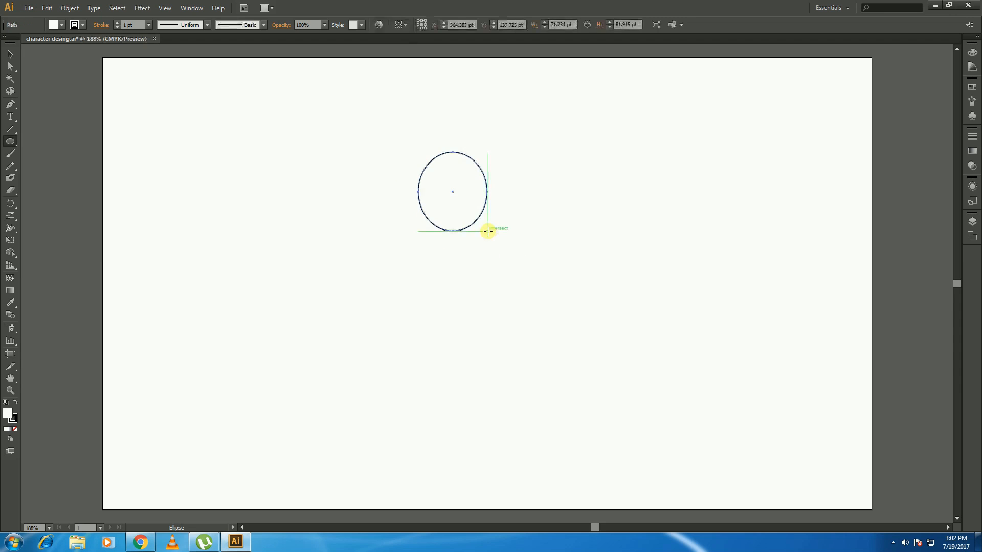
double_click(7, 415)
left_click(569, 374)
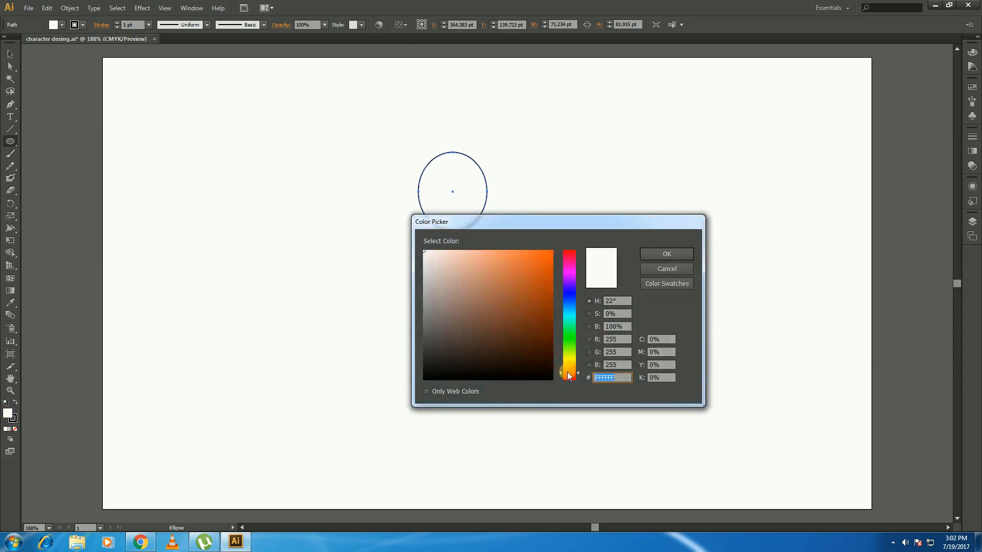
left_click(506, 257)
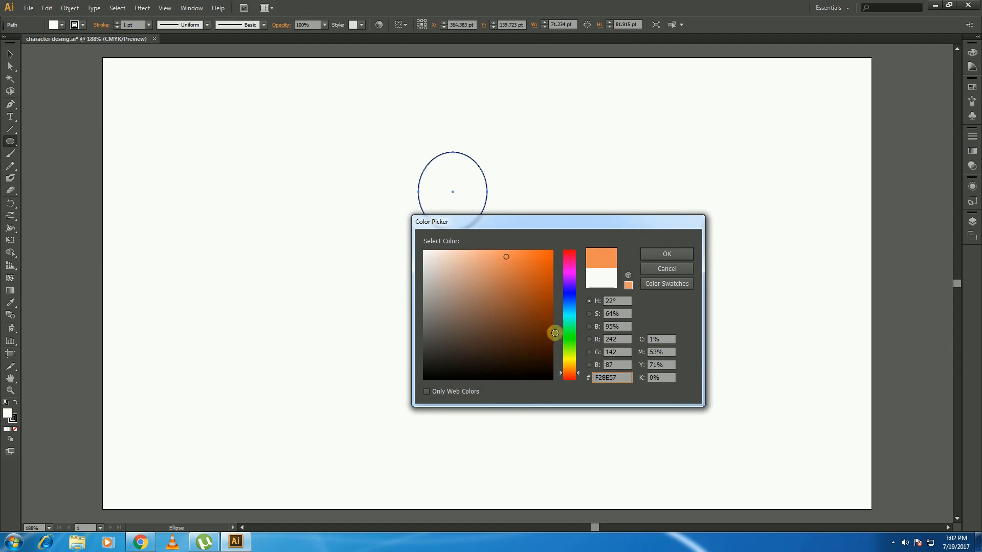
left_click(569, 370)
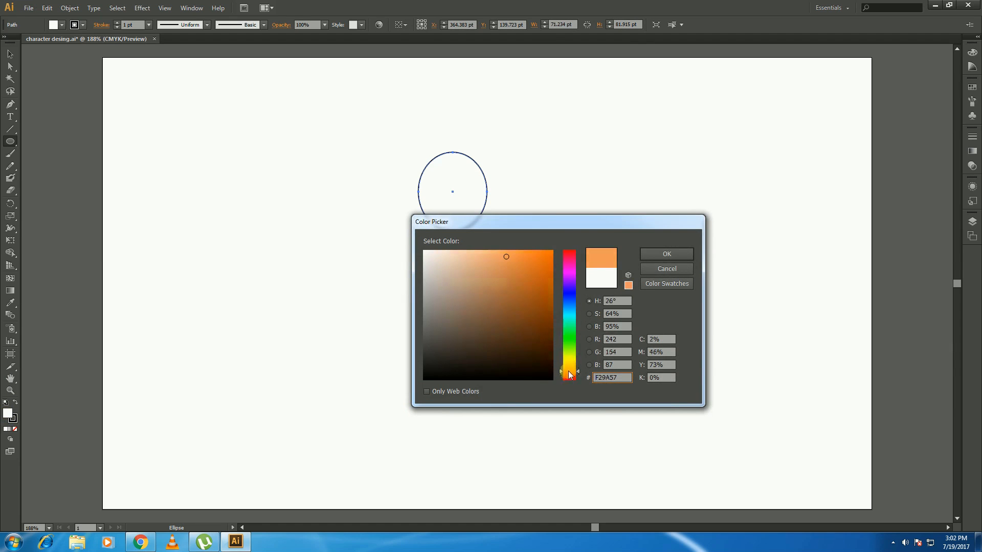
left_click(569, 372)
left_click(493, 259)
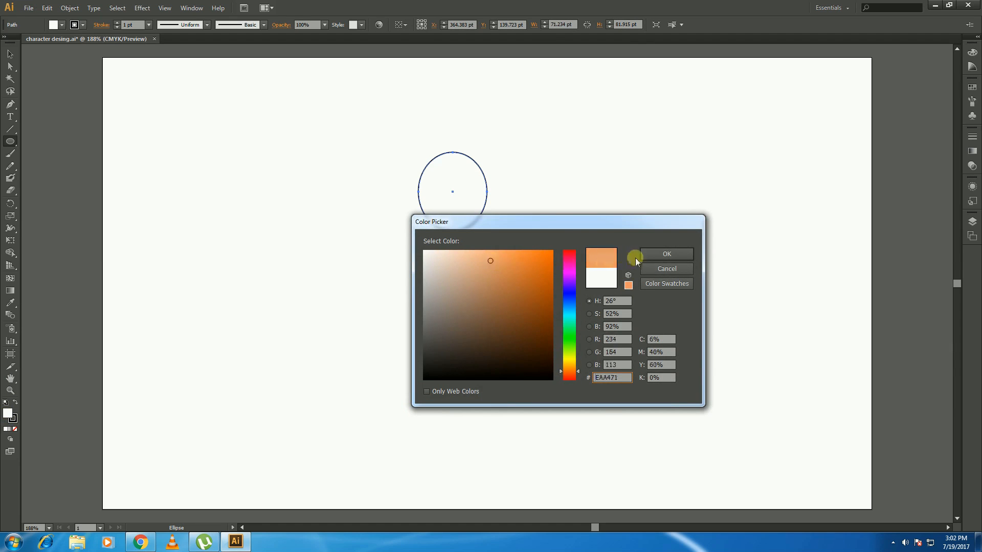
left_click(668, 254)
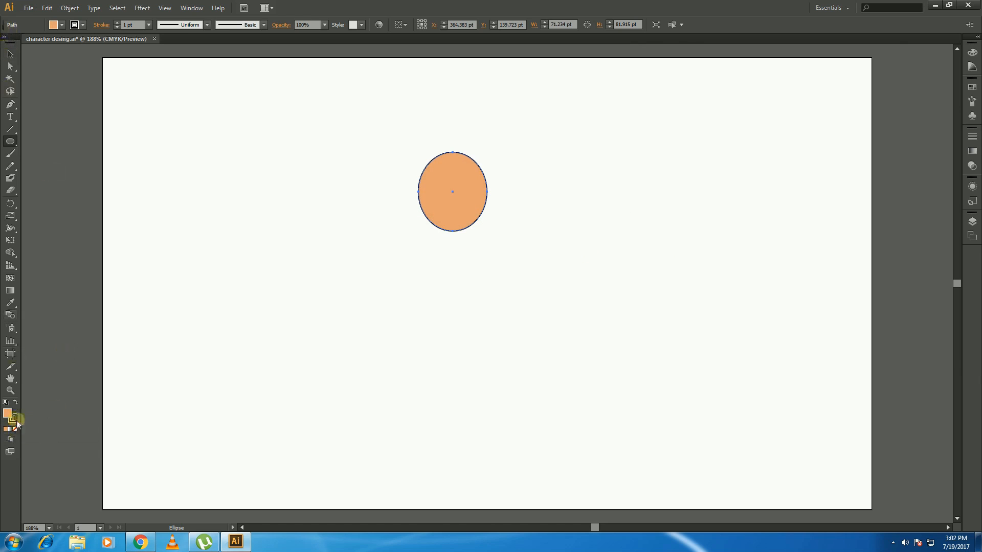
left_click(14, 429)
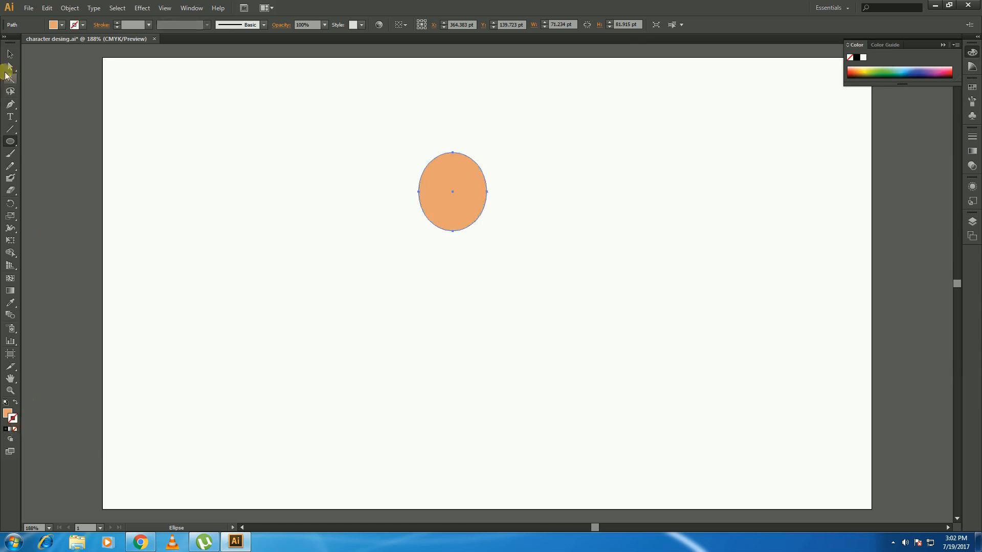
left_click(12, 54)
left_click(266, 216)
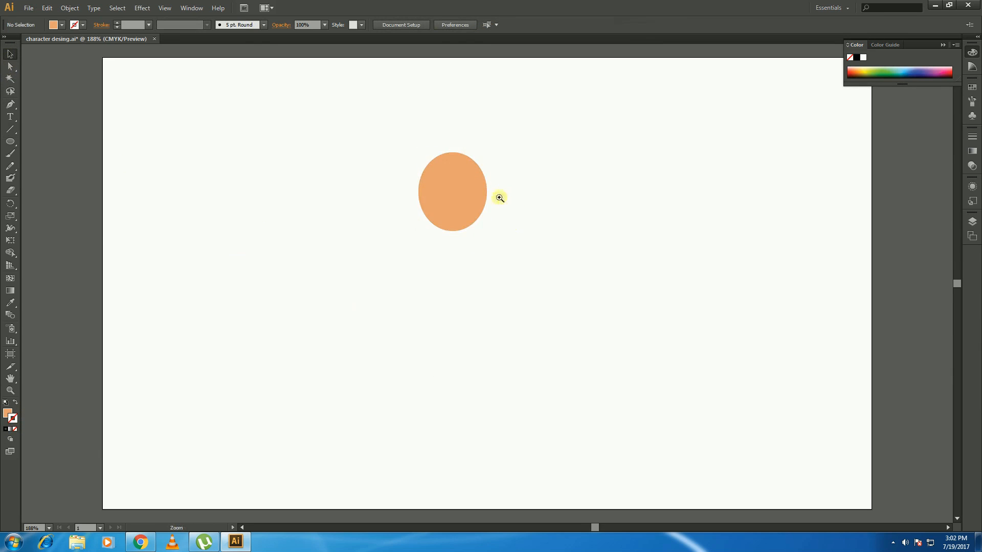
- Draw a closed hair outline about 79 by 67 pt over the top and back of the head with the Pen tool
left_click(500, 198, "ctrl")
left_click_drag(499, 198, 567, 144)
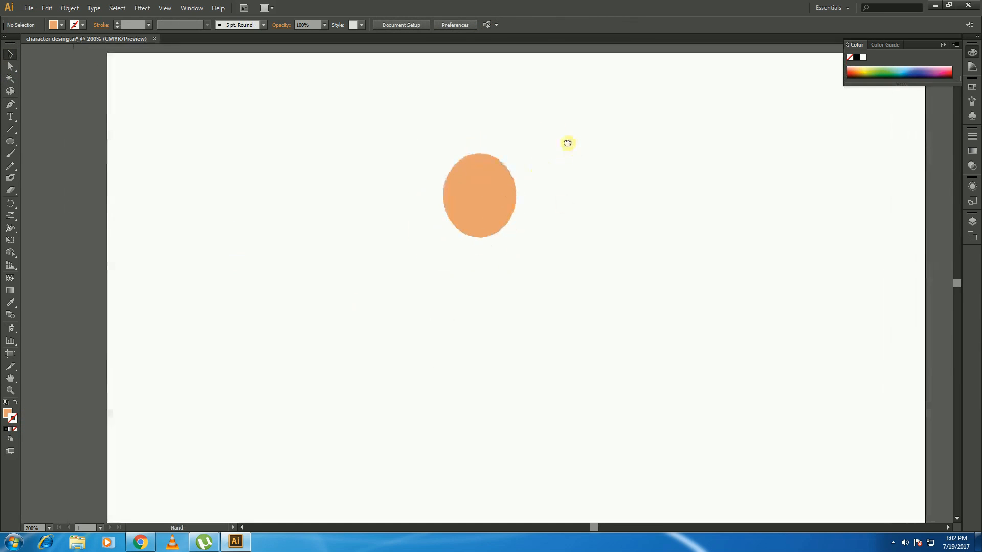
left_click(10, 104)
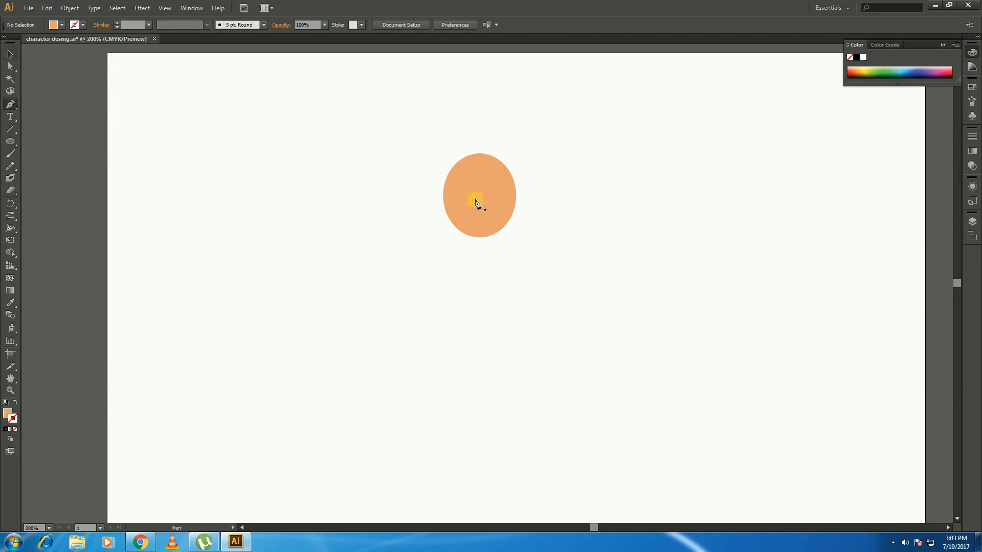
left_click(441, 180)
left_click_drag(469, 167, 479, 171)
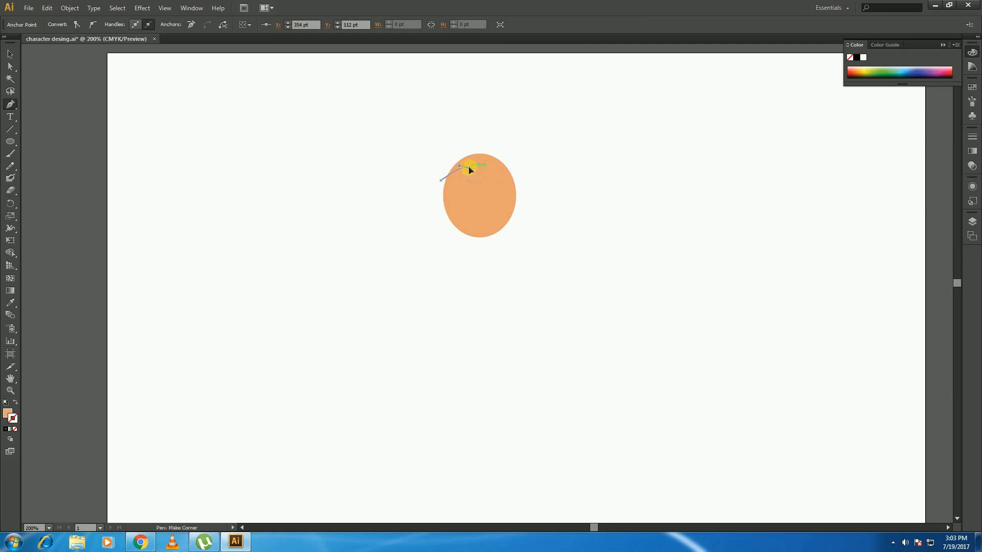
left_click(463, 178)
left_click_drag(485, 192, 472, 139)
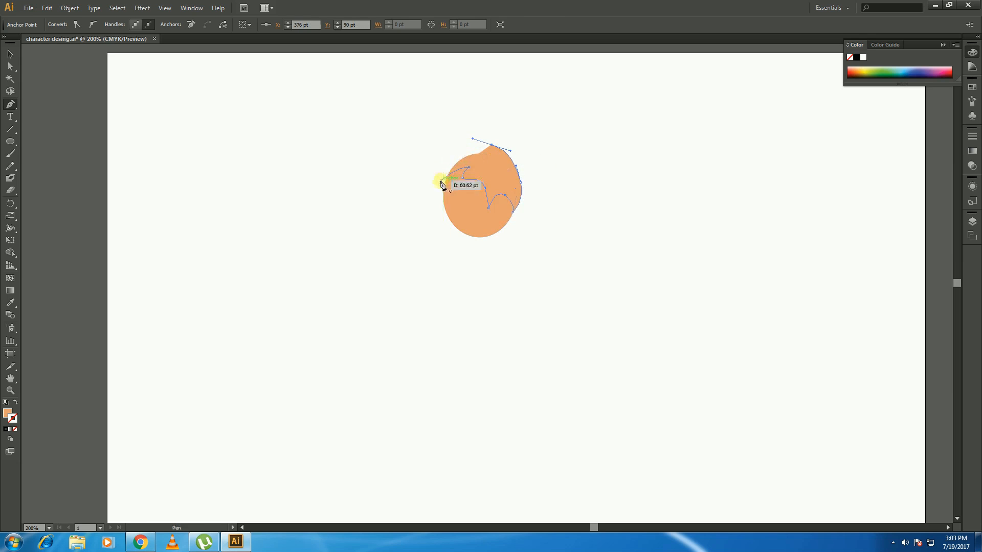
left_click_drag(441, 182, 439, 211)
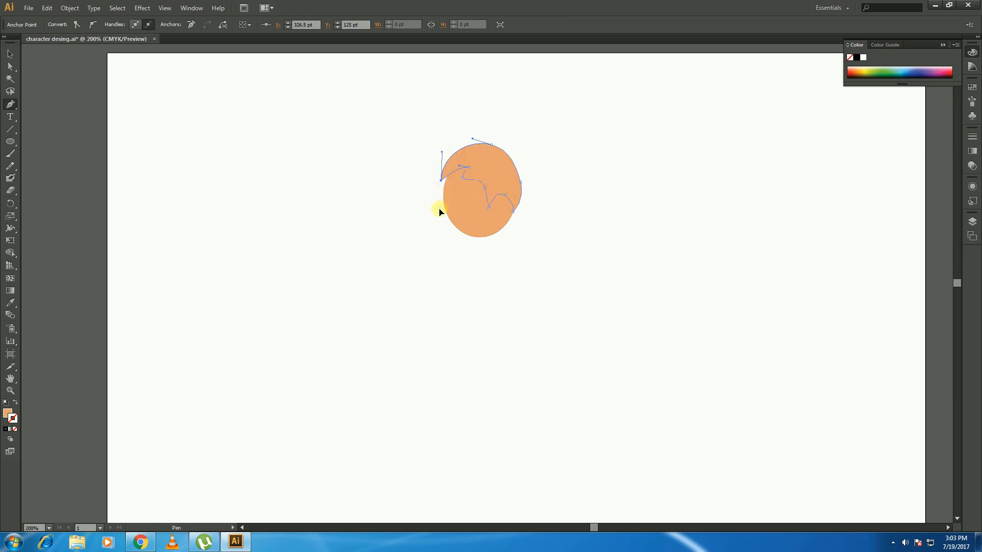
key("v")
- Fill the hair shape with dark brown 261E19 and deselect it
double_click(8, 412)
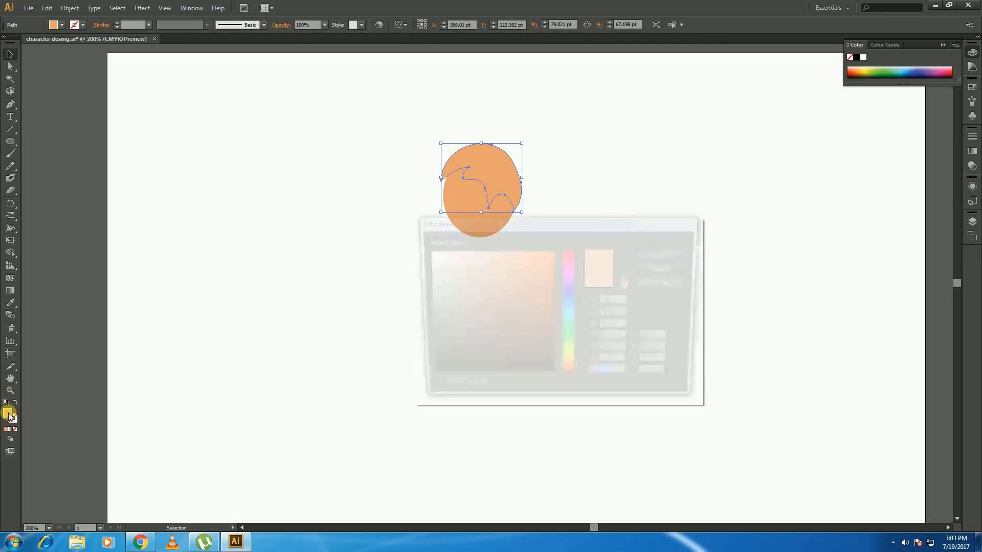
left_click(469, 361)
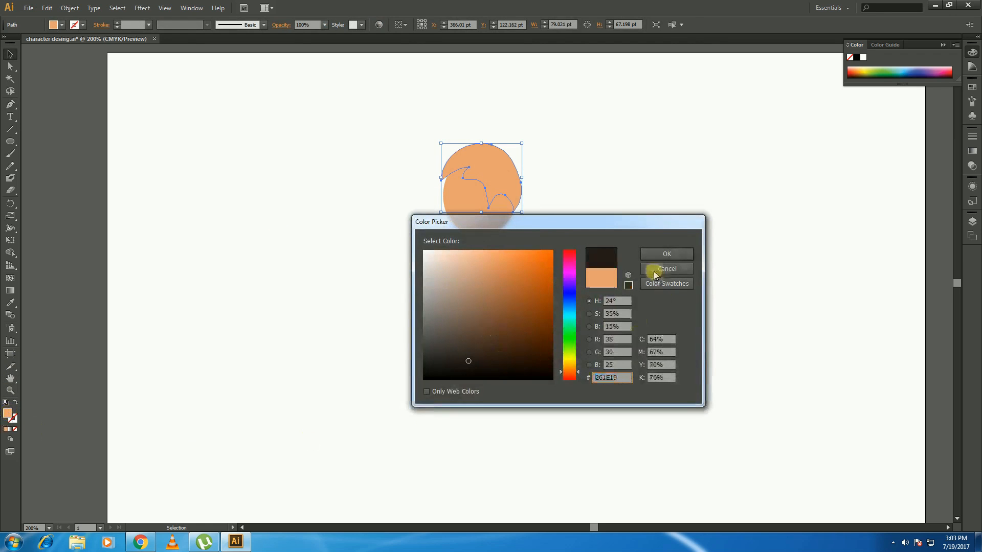
left_click(660, 255)
left_click(581, 238)
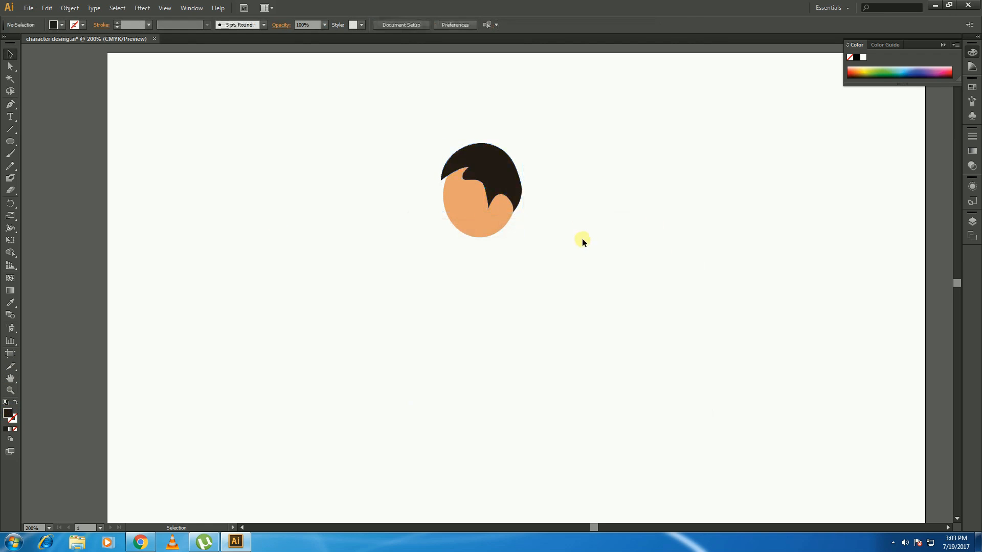
- Reshape the curve at the back of the hair by adjusting its anchor point and direction handle
key("z")
left_click(513, 201)
key("a")
left_click(496, 255)
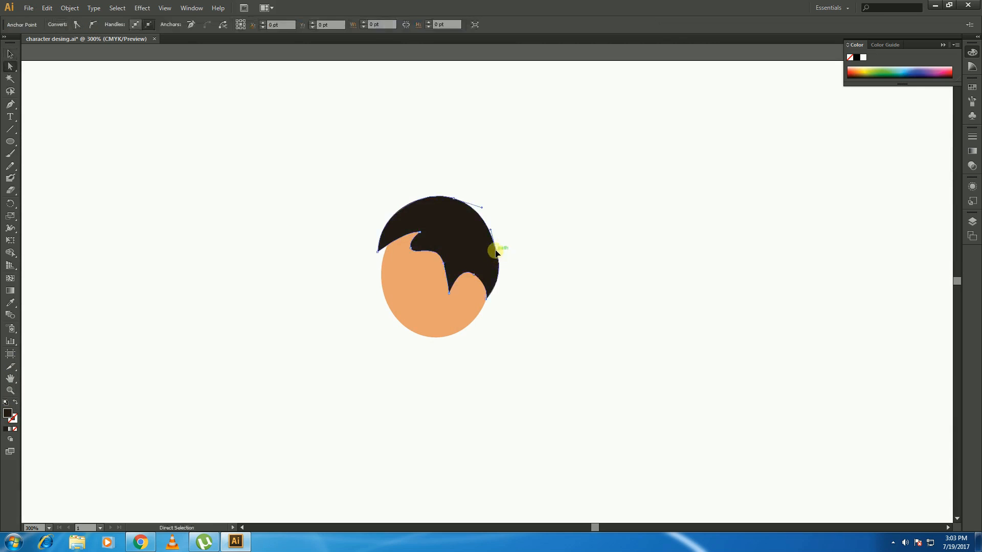
left_click_drag(498, 247, 505, 281)
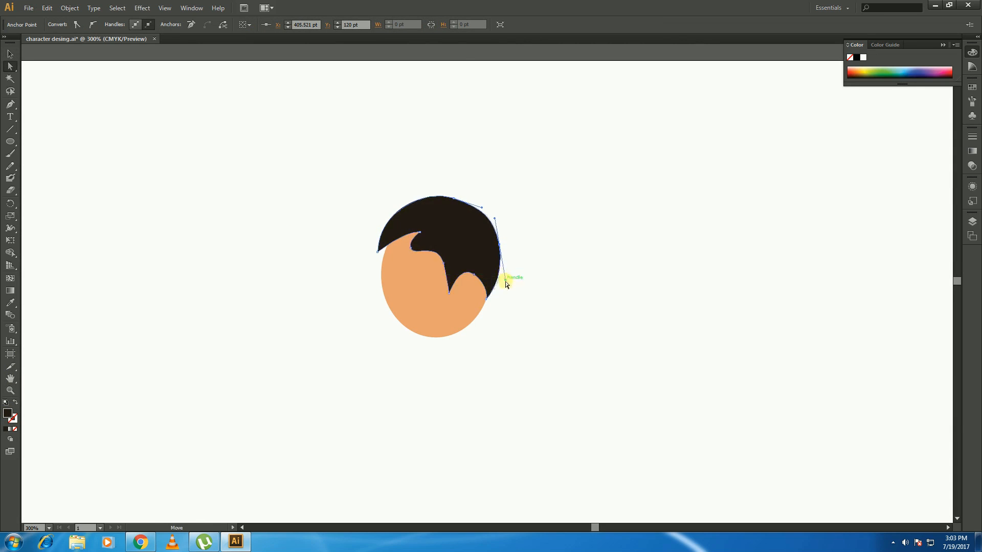
- Reshape the fringe and sideburn edge of the hair by moving its anchor points and handles
left_click(411, 250)
mouse_move(418, 234)
left_mouse_down()
mouse_move(416, 227)
mouse_move(417, 242)
left_mouse_up()
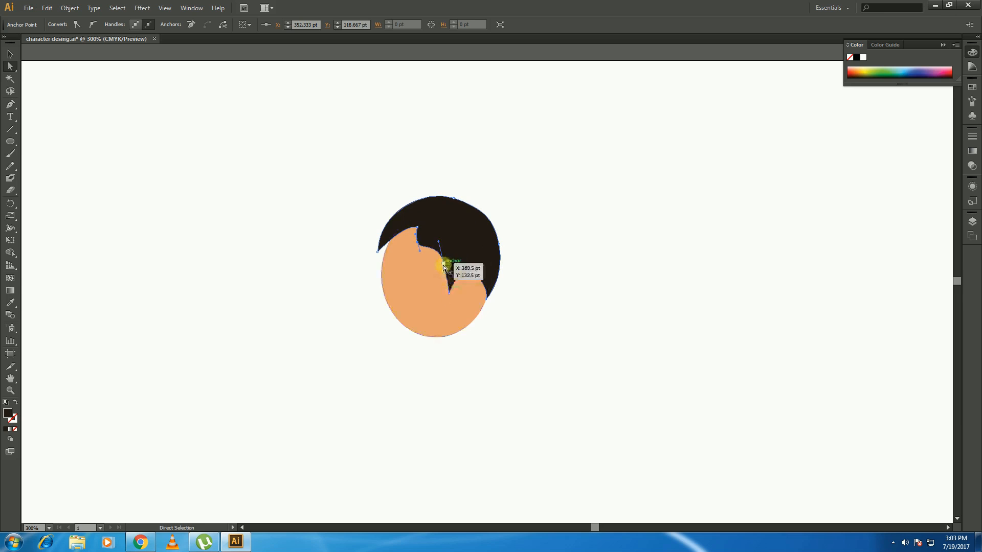
mouse_move(449, 293)
left_mouse_down()
mouse_move(479, 275)
mouse_move(445, 262)
mouse_move(457, 284)
mouse_move(444, 283)
left_mouse_up()
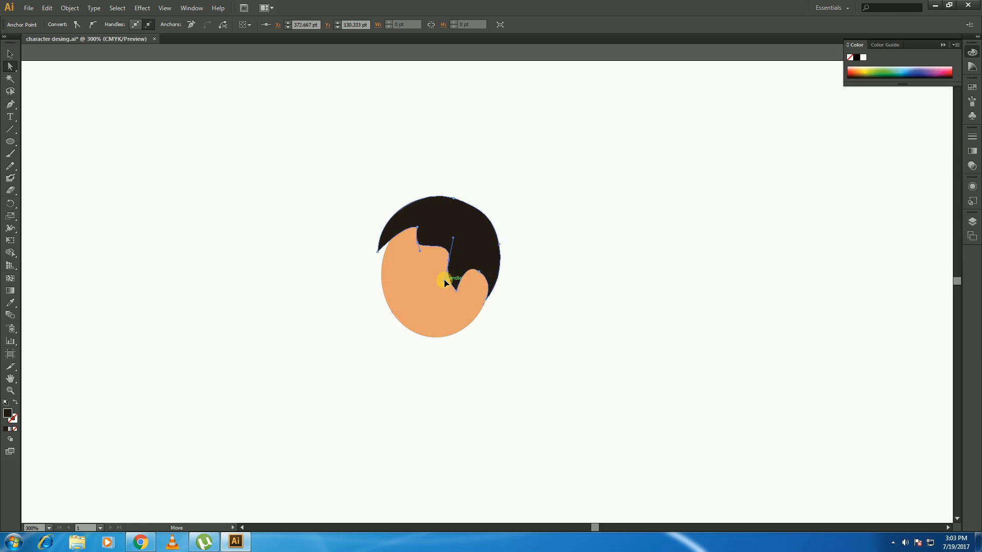
- Reshape the notch in the hair's fringe by moving its anchor point slightly toward the face
left_click(417, 230)
left_click(419, 260)
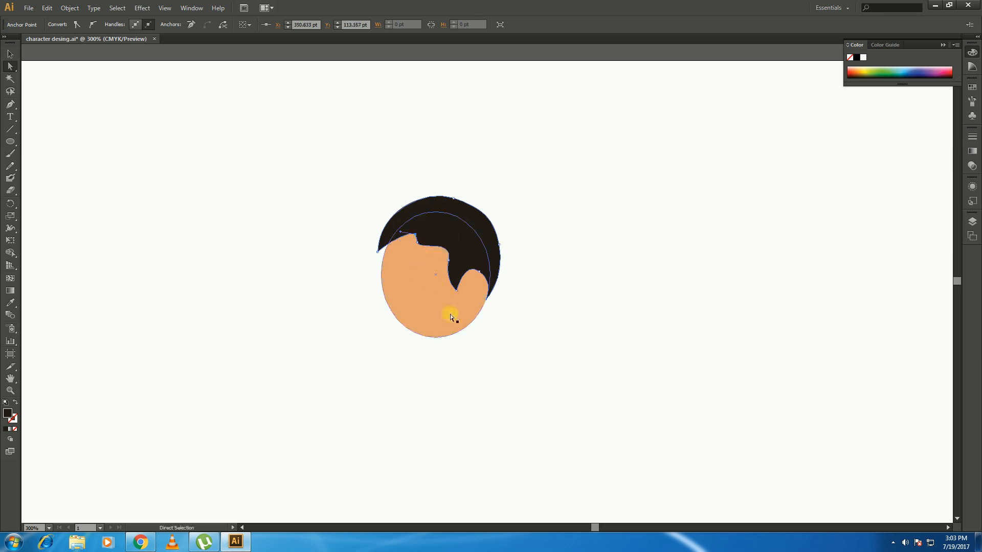
left_click(471, 326)
- Select the head ellipse and add anchor points along its front edge, from the forehead down to the chin, with the Pen tool
left_click(382, 272)
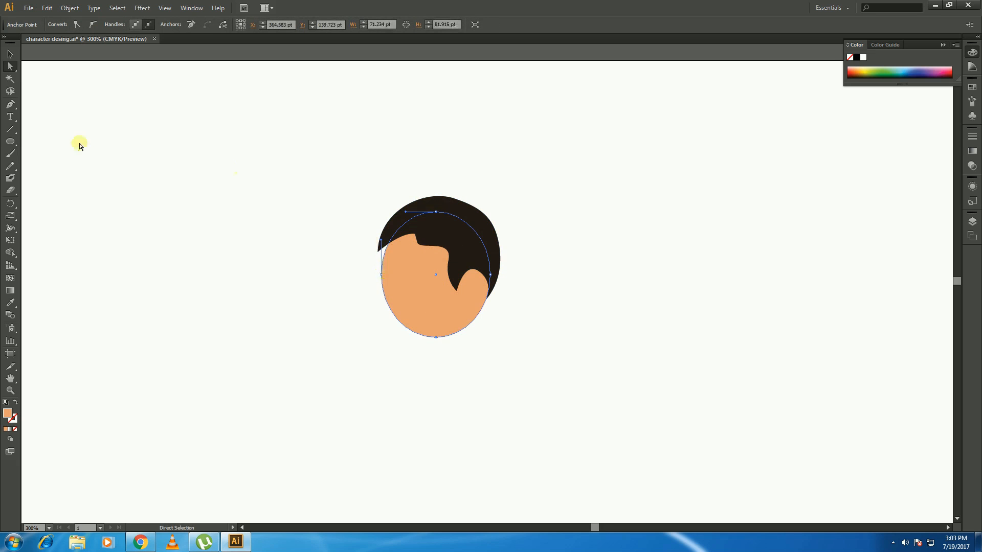
left_click(10, 103)
left_click(387, 250)
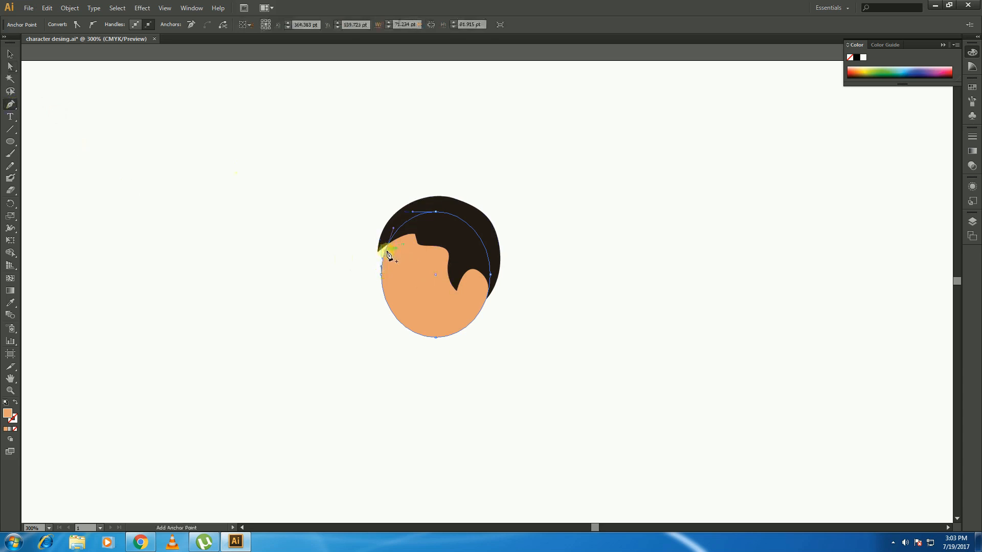
left_click(385, 293)
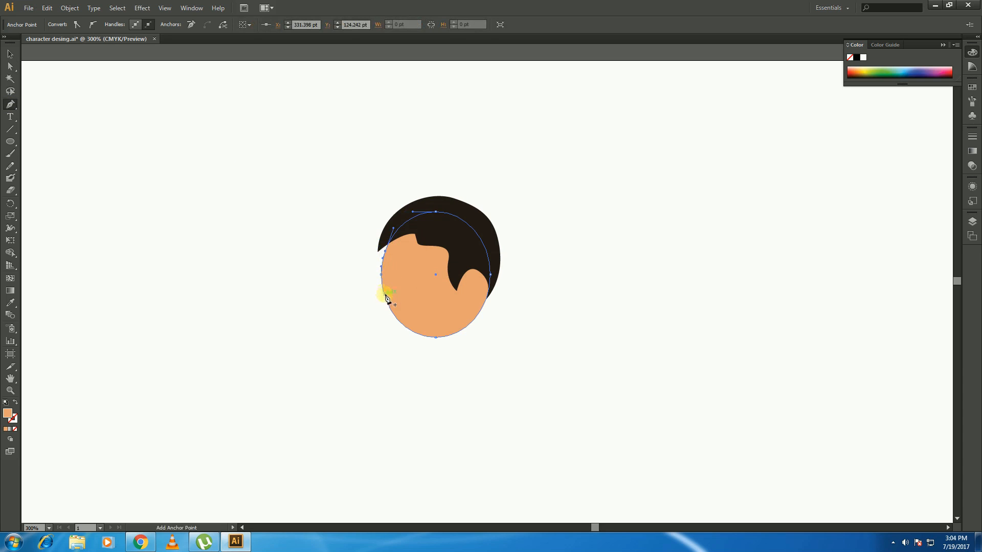
left_click(391, 306)
left_click(392, 312)
left_click(404, 326)
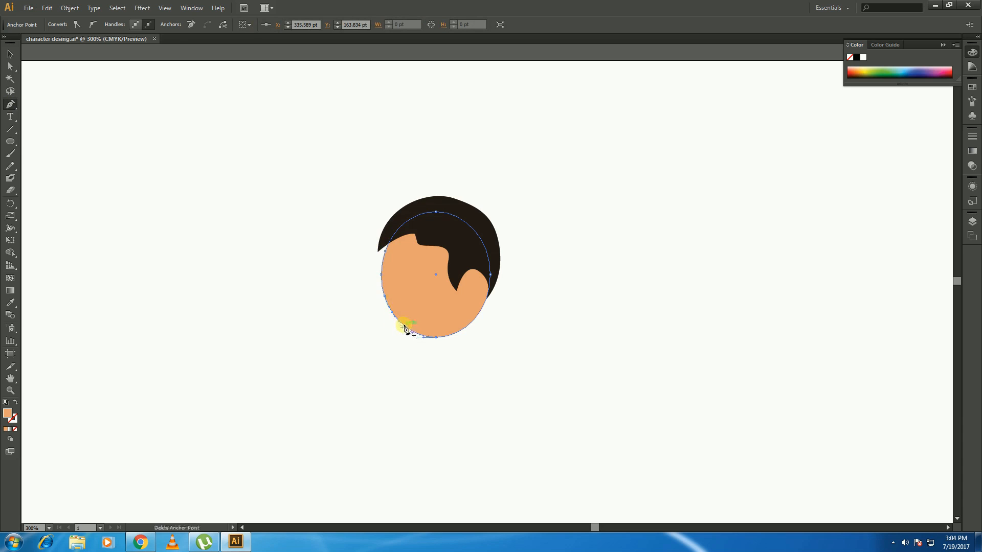
- Move the head's front and top anchor points and adjust the brow handle to form a forehead, an indented nose bridge and a nose
key("a")
left_click(387, 253)
left_click_drag(386, 253, 387, 290)
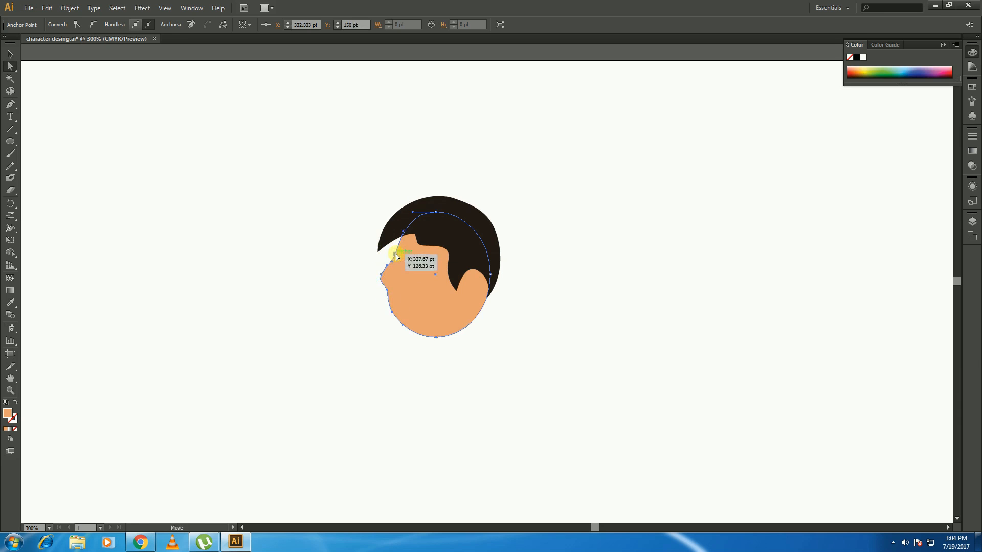
left_click_drag(403, 231, 443, 218)
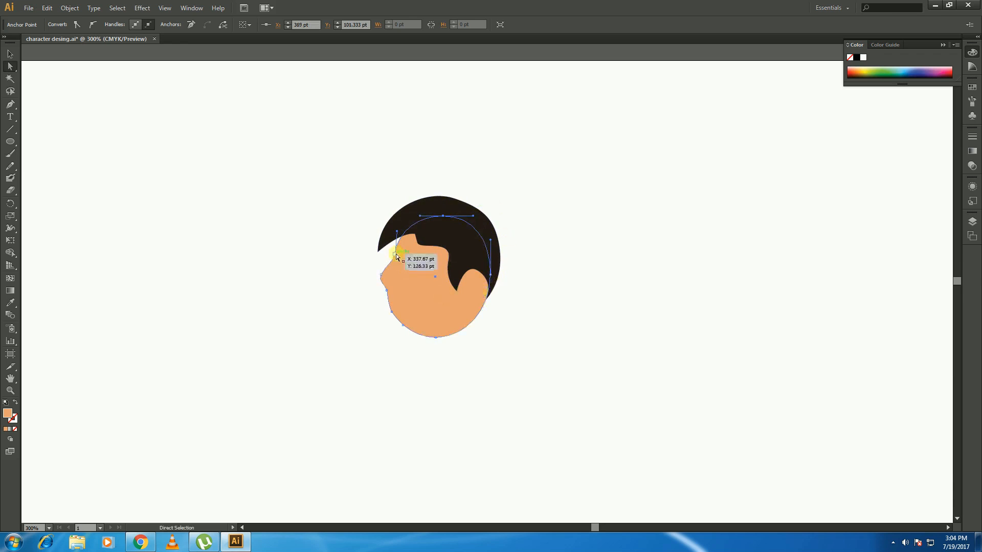
left_click_drag(397, 256, 395, 267)
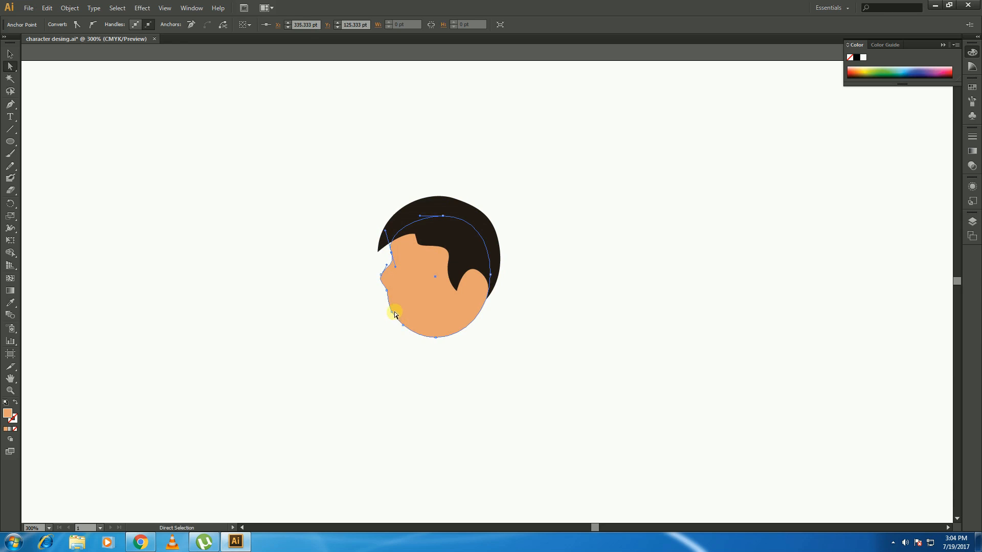
- Form a mouth notch and a chin by moving the lower front anchor points, and raise the bottom of the head slightly
mouse_move(394, 315)
left_mouse_down()
mouse_move(385, 309)
mouse_move(409, 337)
mouse_move(435, 340)
mouse_move(406, 310)
mouse_move(382, 319)
mouse_move(391, 313)
left_mouse_up()
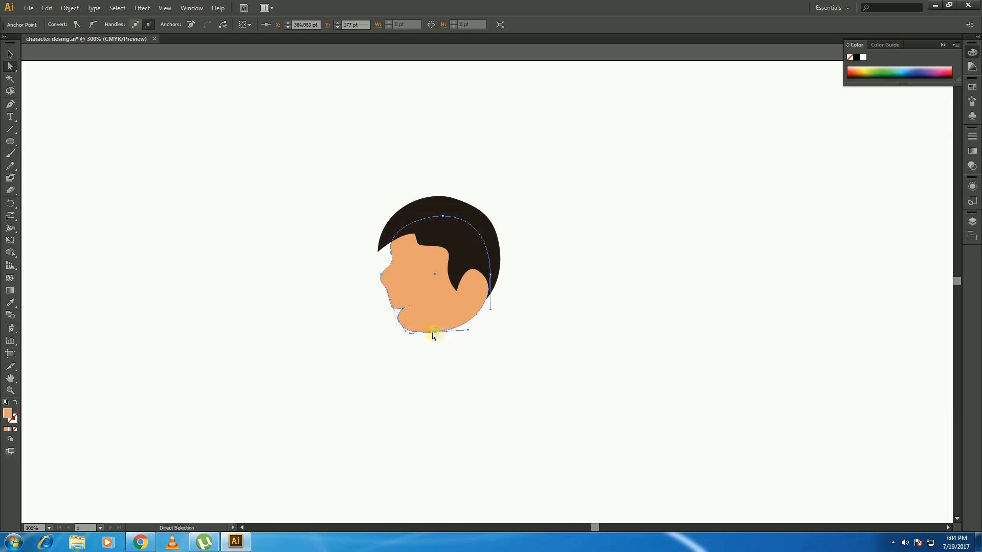
left_click_drag(436, 336, 438, 333)
left_click(480, 381)
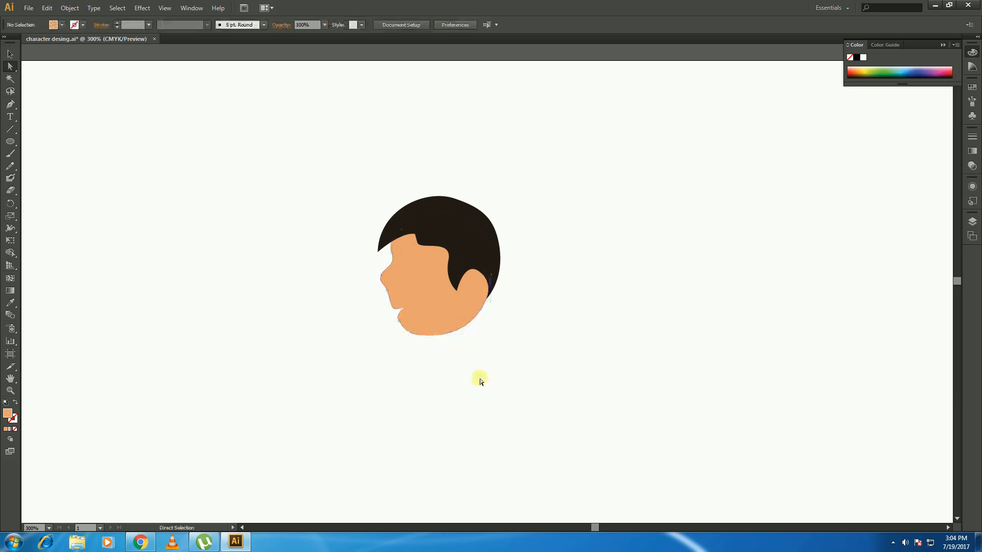
left_click(458, 335)
left_click(436, 346)
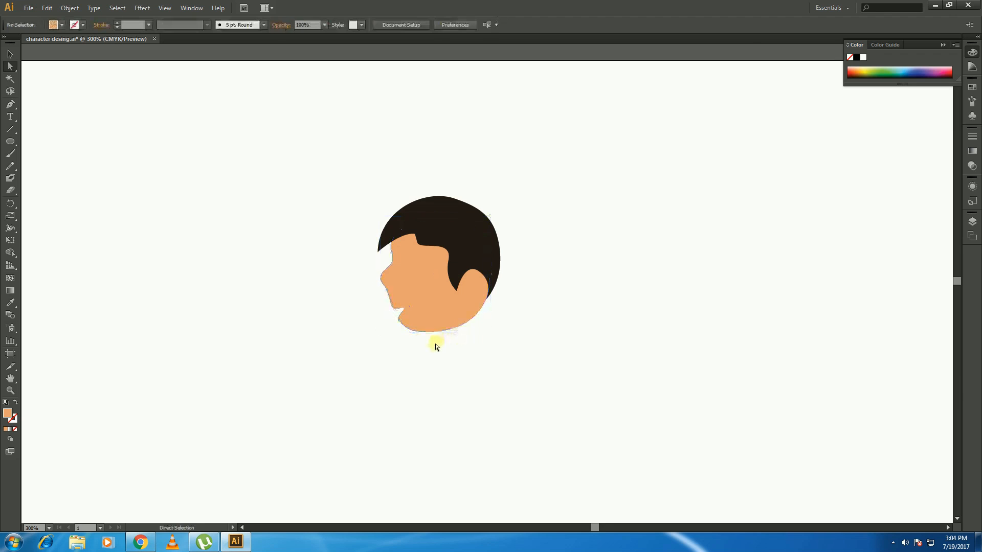
- Add an anchor point beneath the nose and reshape the curve between the nose and the upper lip
key("z")
left_click_drag(452, 288, 457, 302)
scroll(525, 287, "down", 5)
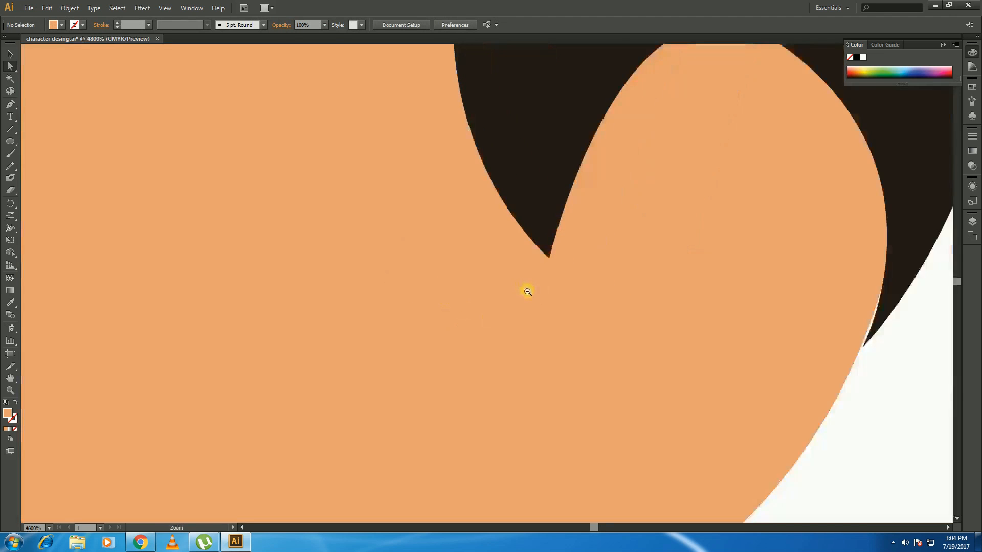
left_click_drag(412, 281, 589, 327)
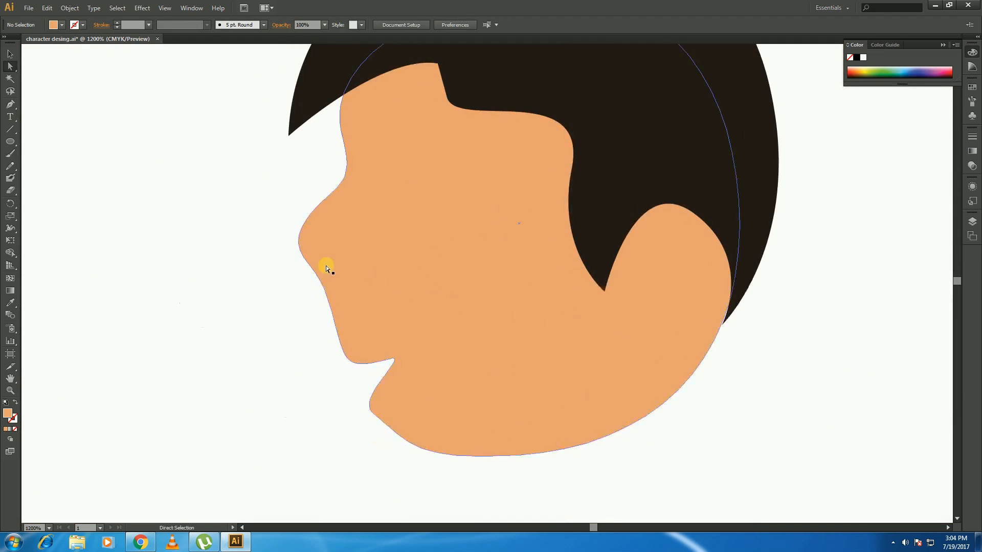
left_click(329, 205)
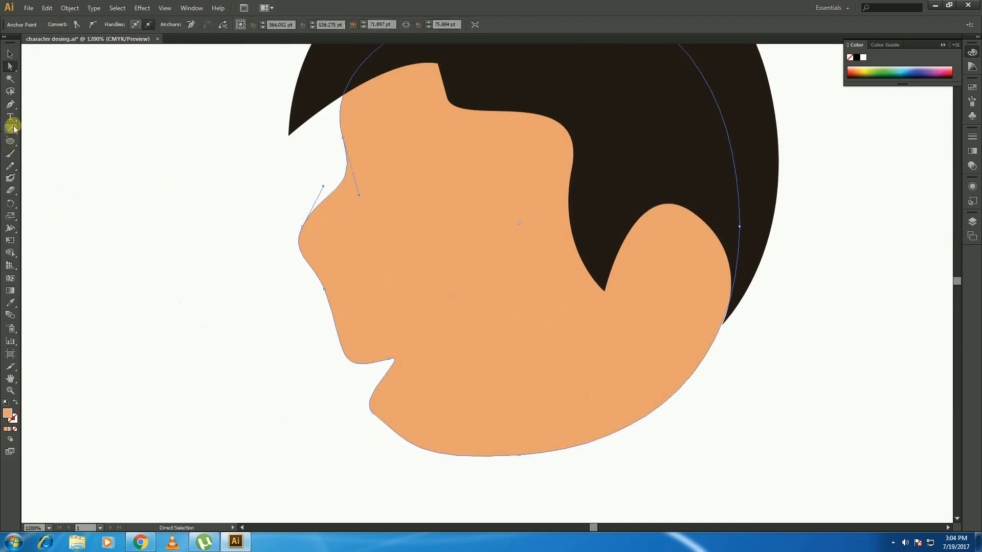
left_click(9, 104)
left_click(318, 280)
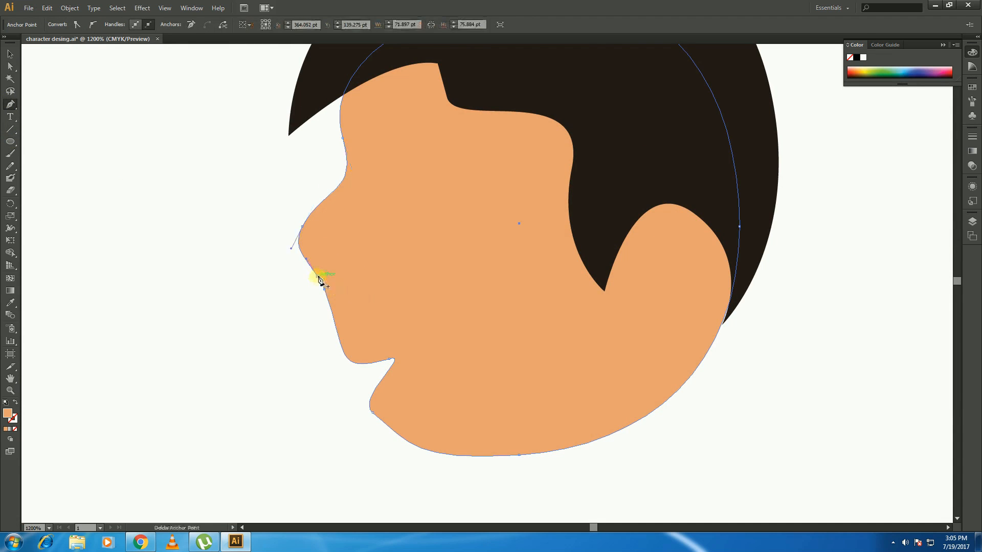
key("a")
left_click_drag(318, 280, 324, 274)
left_click_drag(324, 287, 341, 294)
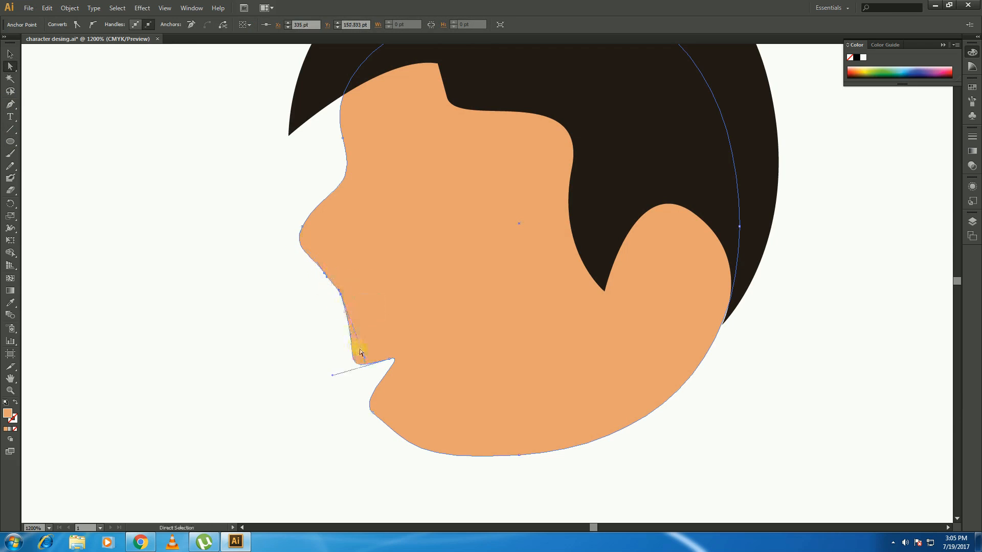
left_click_drag(364, 361, 350, 337)
left_click(329, 280)
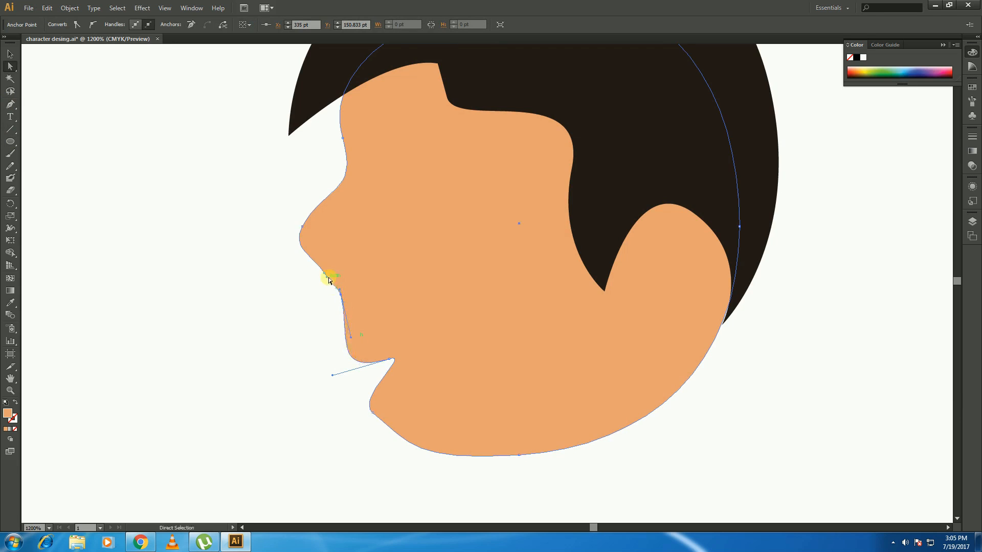
left_click_drag(327, 280, 337, 278)
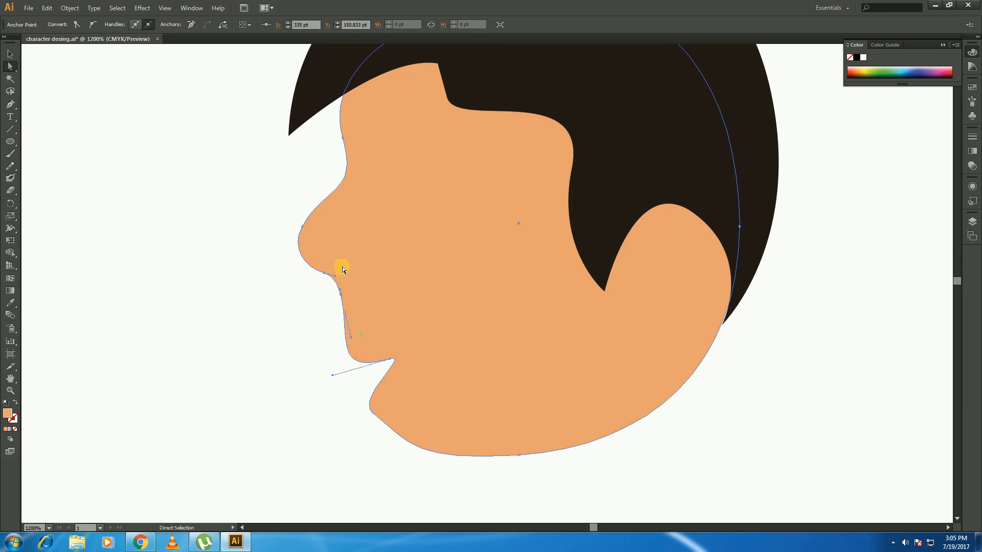
- Reposition the nose anchor points and adjust their handles to give the nose a smaller, rounded tip
left_click(303, 226)
left_click_drag(323, 187, 314, 241)
left_click_drag(325, 276, 302, 254)
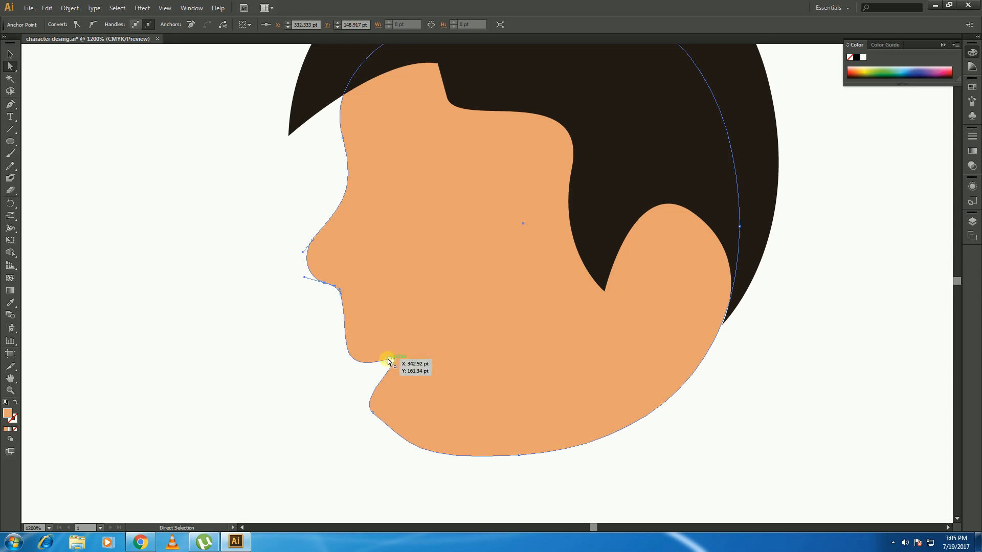
- Raise the mouth corner and lower lip anchor points to shorten the upper lip and set the lower lip back
left_click_drag(390, 361, 393, 347)
left_click(351, 346)
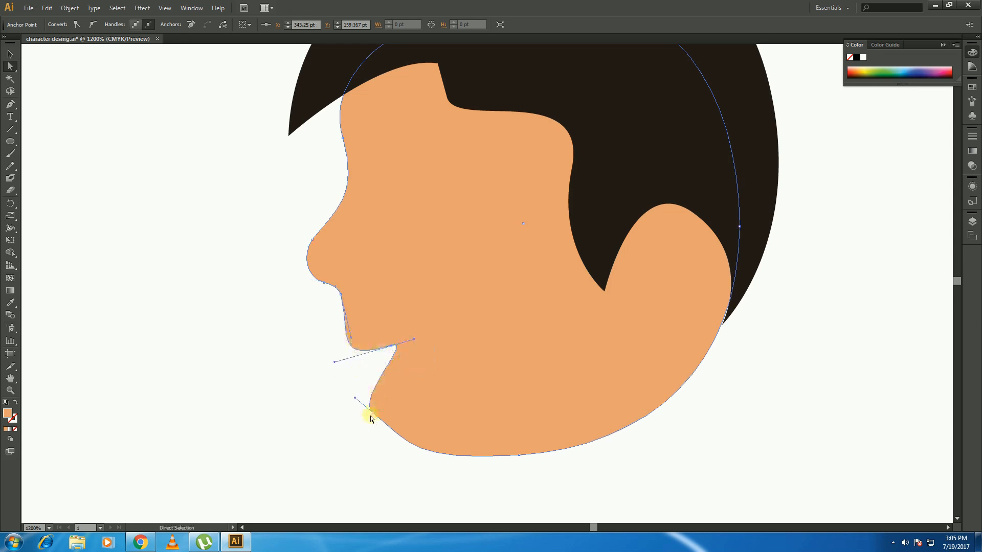
left_click_drag(371, 418, 381, 395)
left_click(395, 428)
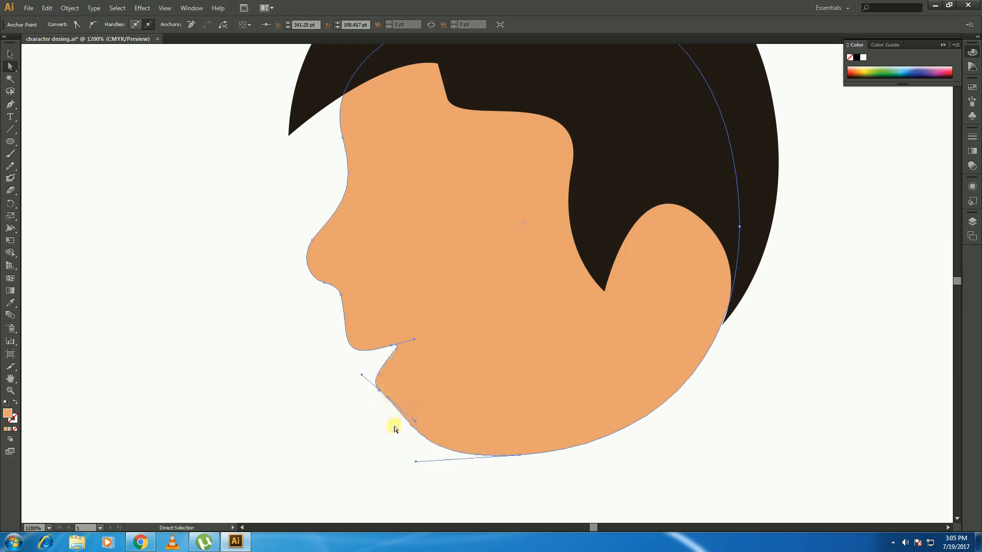
- Add an anchor point below the lower lip, then reshape the indentation and the rounded chin with anchor points and handles
left_click(9, 105)
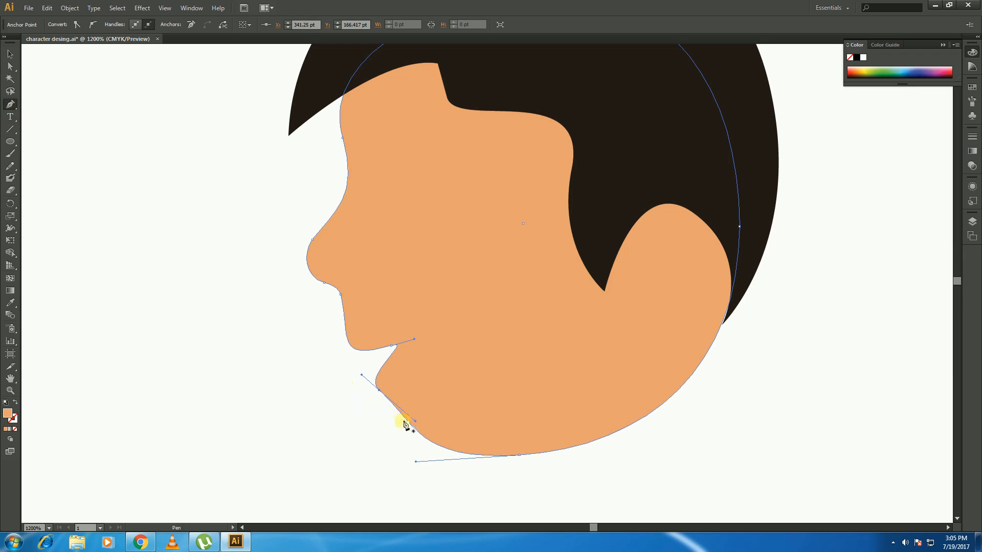
left_click_drag(407, 423, 416, 403)
key("a")
left_click_drag(522, 457, 531, 454)
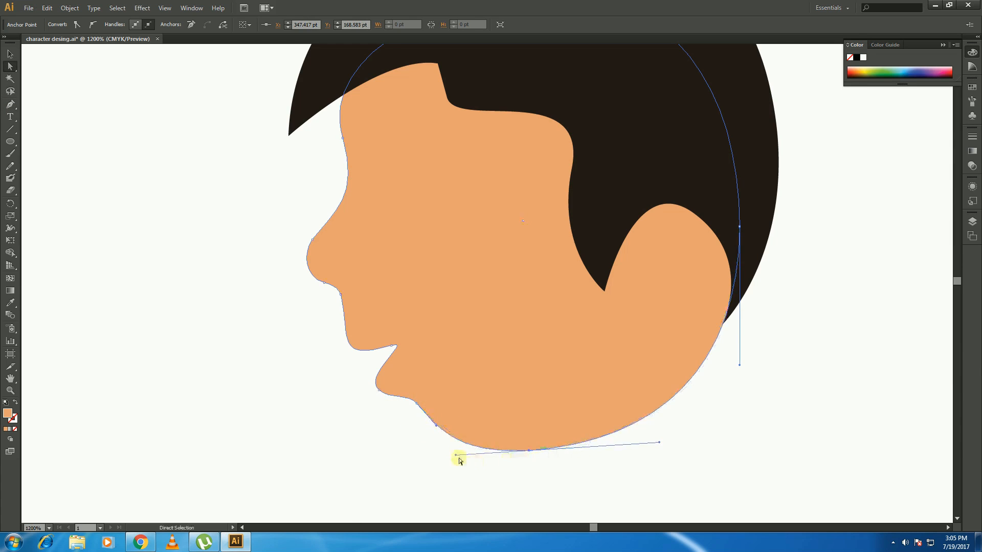
left_click_drag(456, 460, 445, 466)
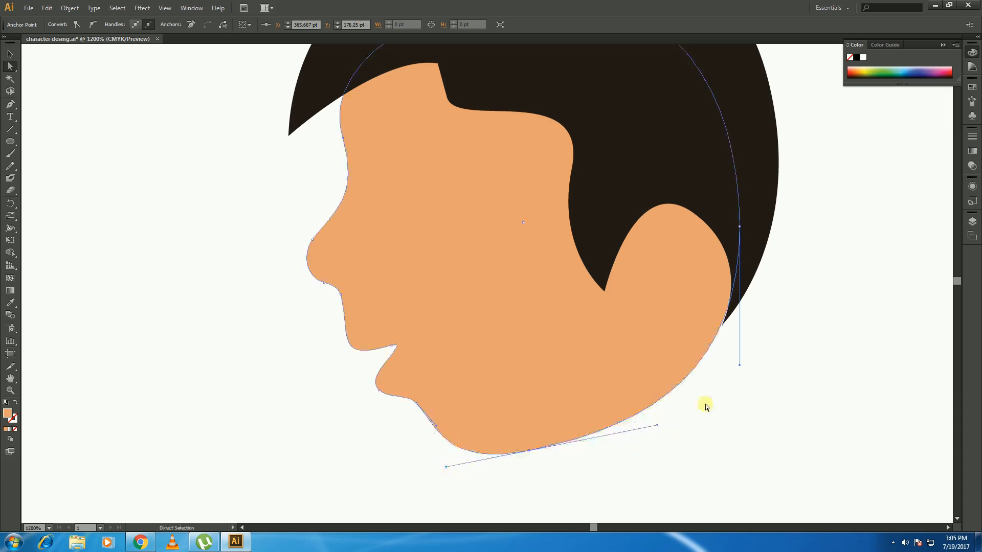
- Add an anchor point at the back of the jaw and flatten the curve up to the hair's lower tip
left_click(10, 104)
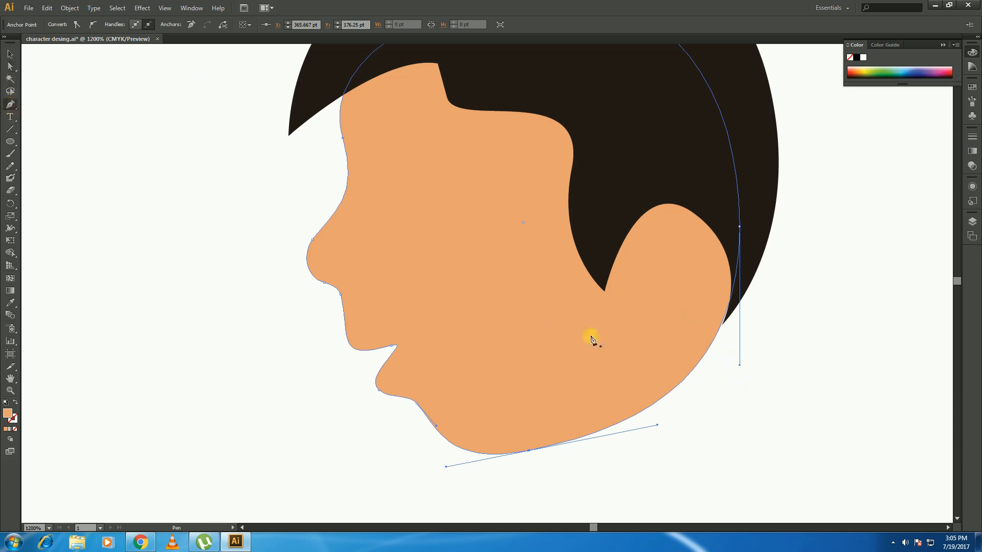
left_click(703, 362)
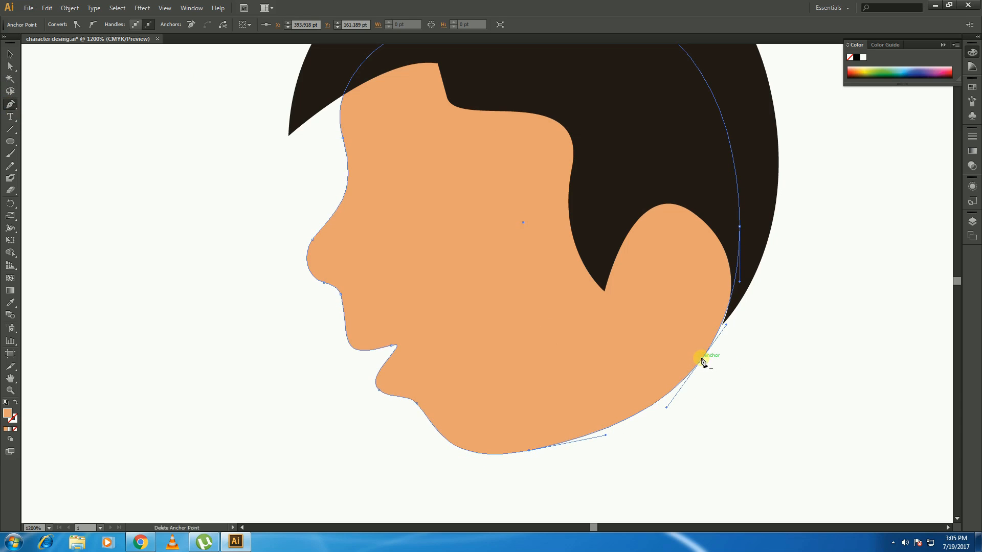
key("a")
left_click_drag(702, 359, 699, 352)
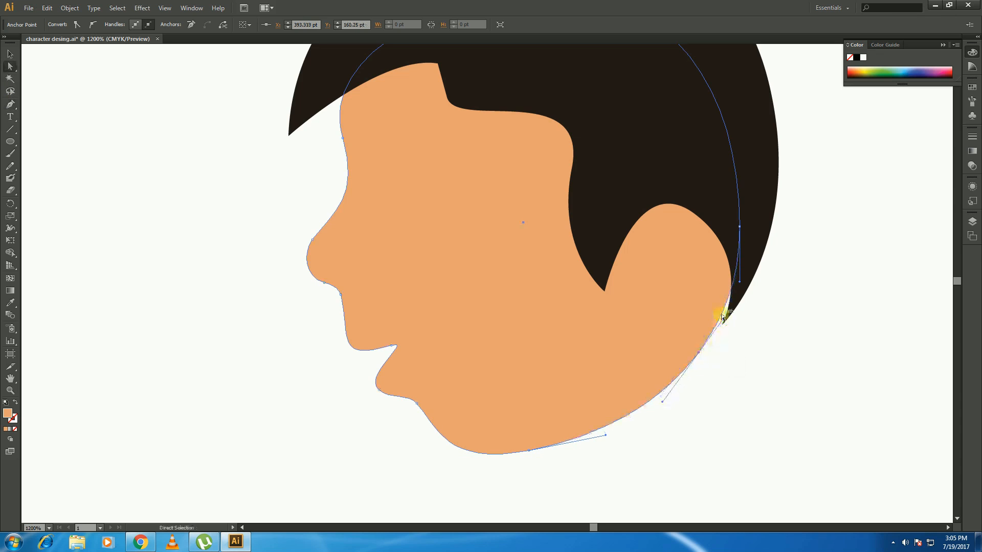
left_click_drag(724, 321, 737, 316)
left_click(660, 445)
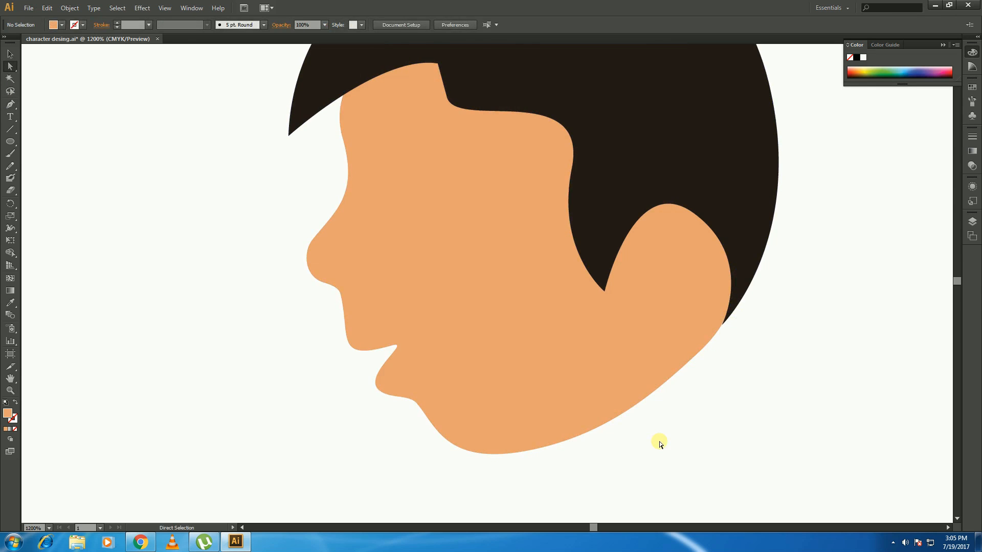
- Select the head and hair together and rotate them slightly clockwise
left_click(615, 346, "ctrl+alt")
left_click(586, 230, "ctrl+alt")
left_click(507, 266, "ctrl+alt")
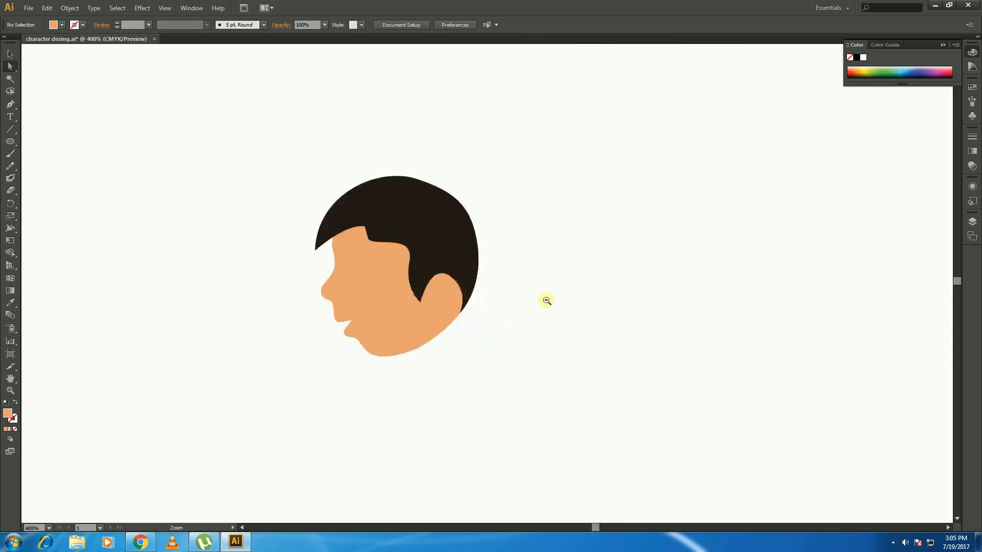
left_click_drag(547, 301, 658, 303)
key("v")
left_click_drag(667, 381, 338, 103)
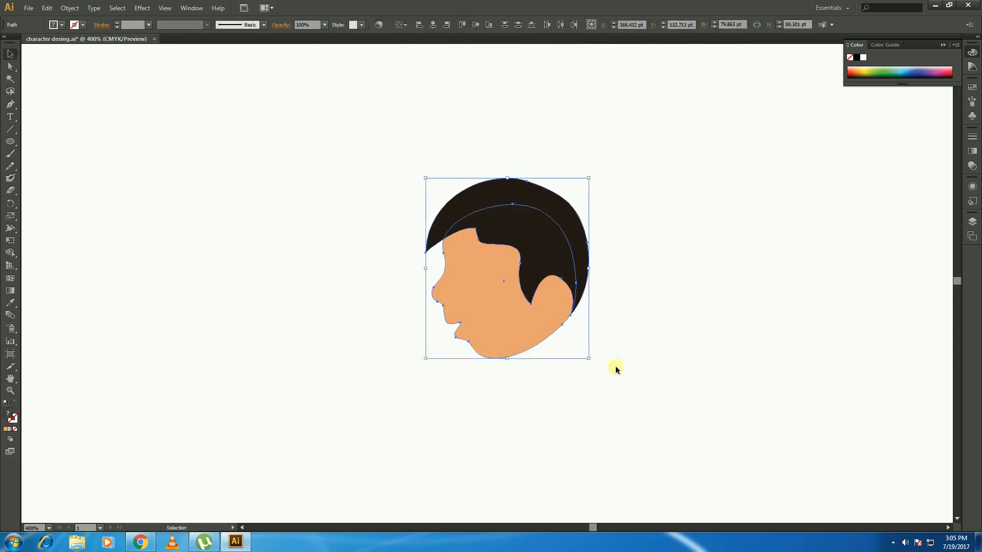
left_click_drag(591, 363, 575, 370)
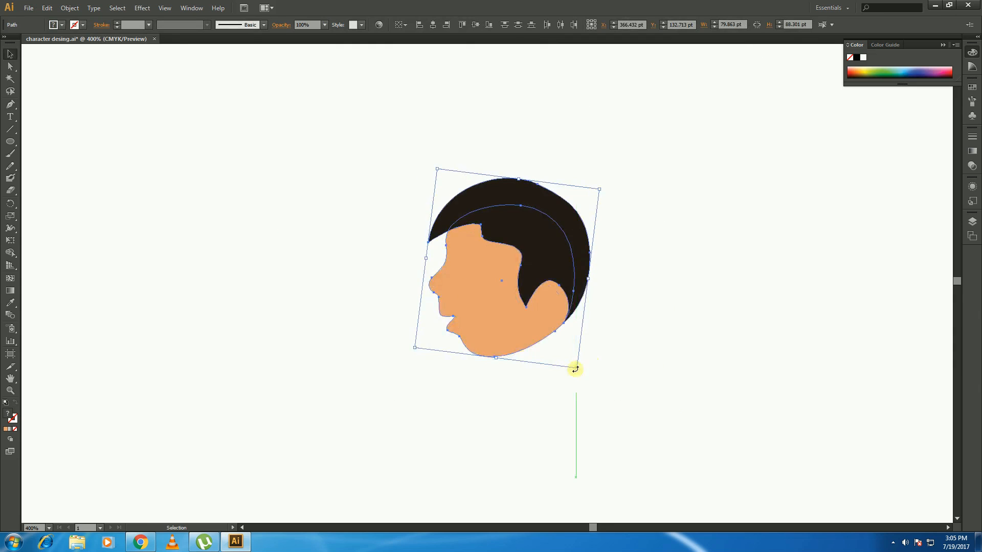
left_click(805, 330)
- Show the document's layers and group the head and hair shapes
left_click(972, 222)
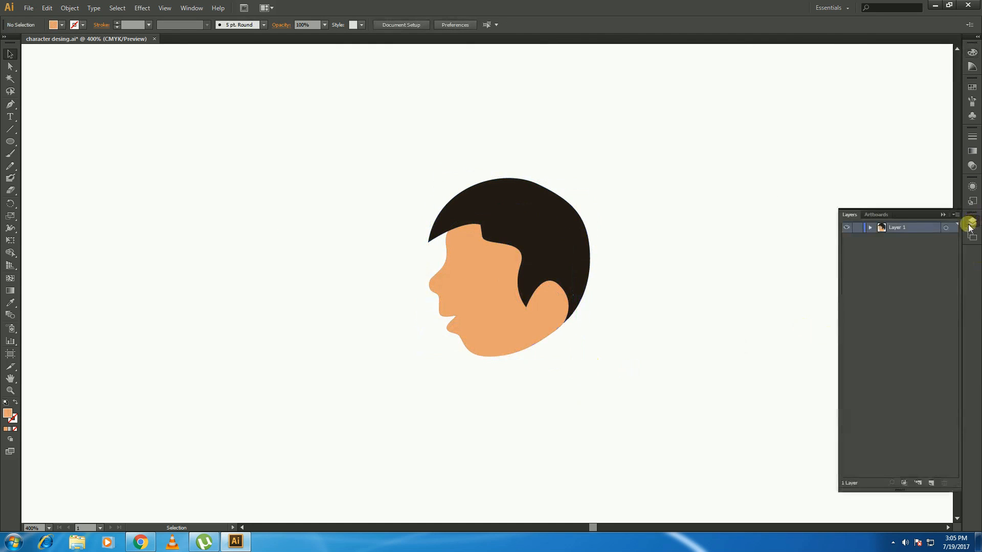
left_click_drag(643, 402, 277, 90)
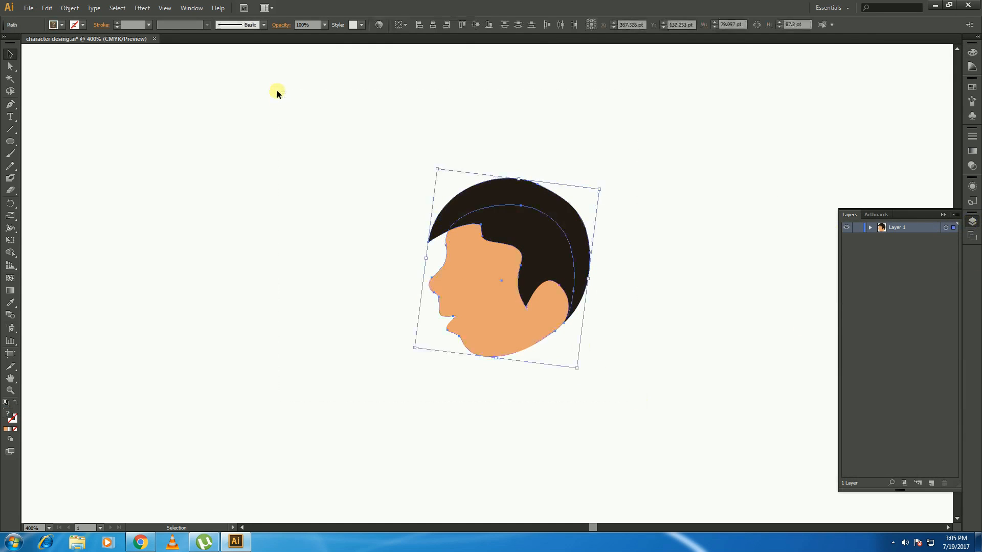
key("ctrl+shift+b")
key("ctrl+shift+b")
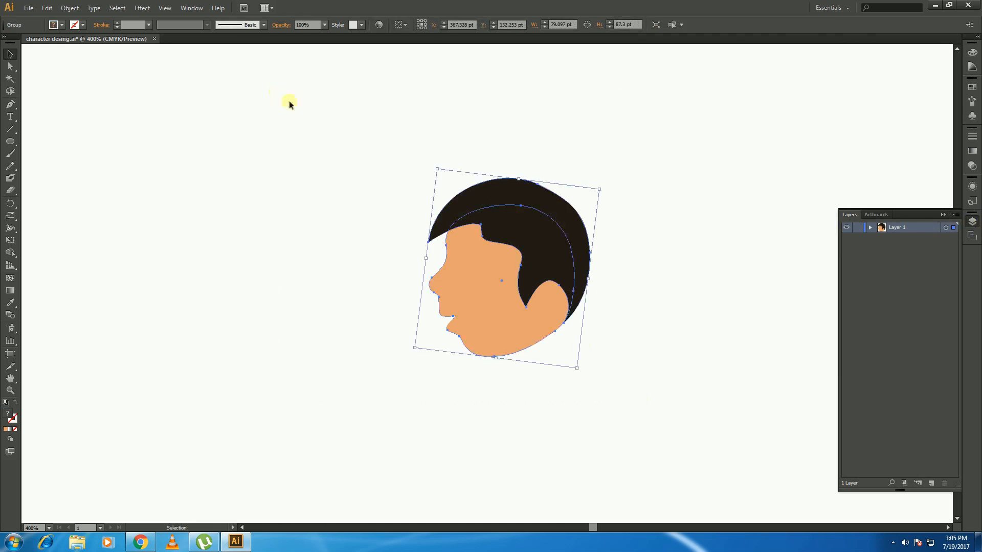
left_click(781, 243)
- Rename Layer 1 as "head" and open the head-and-hair group in isolation mode
double_click(896, 228)
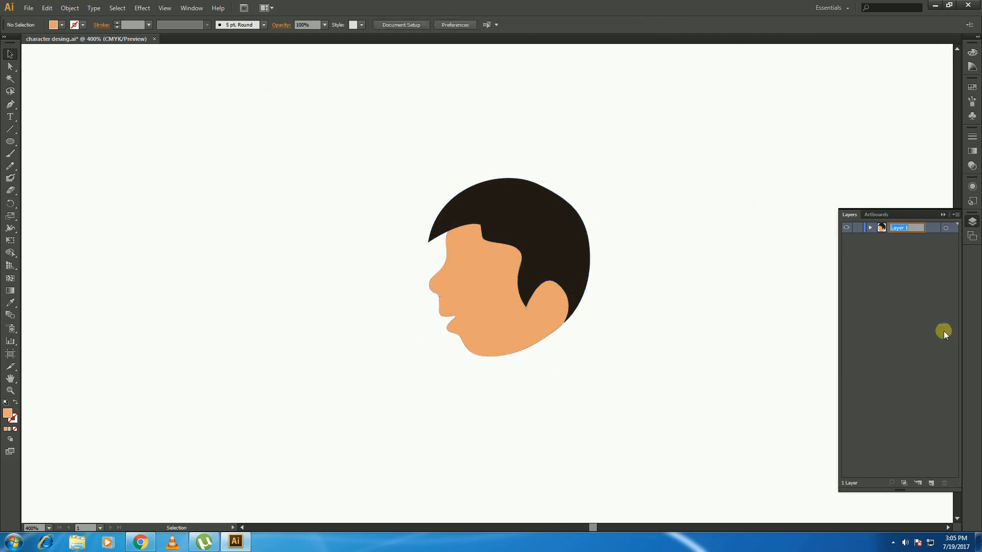
type("head")
key("Return")
left_click(497, 272)
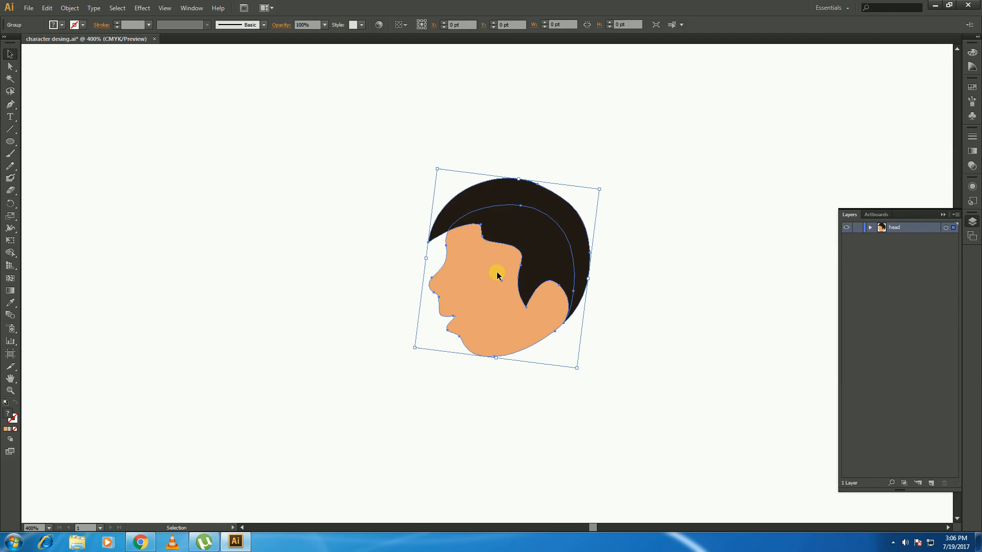
double_click(496, 272)
left_click(610, 370)
- Draw a closed, arched eyebrow outline with the Pen tool below the hairline, near the front of the face
key("ctrl+space")
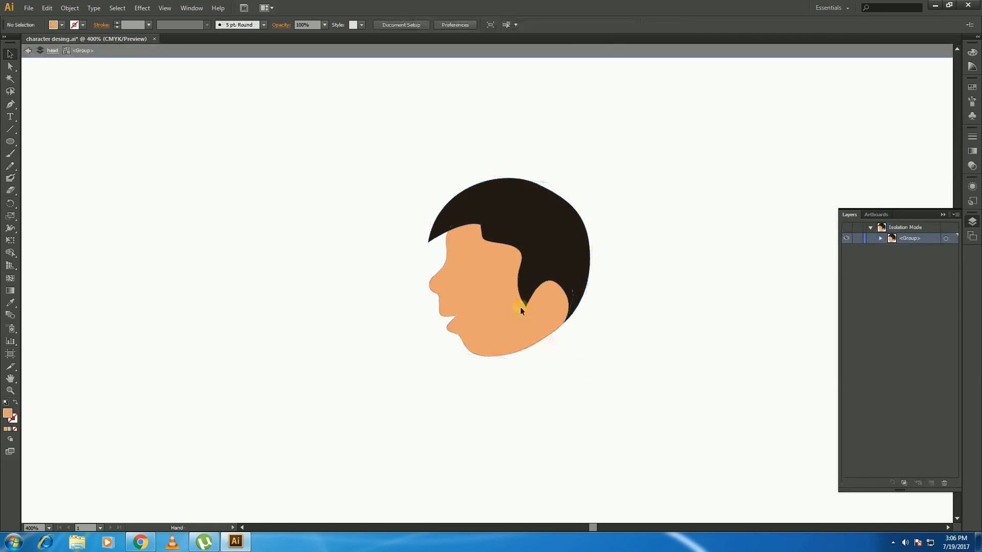
left_click_drag(479, 271, 500, 305)
left_click(507, 295, "ctrl+alt")
left_click(512, 294, "ctrl+alt")
left_click(514, 295, "ctrl+alt")
left_click(515, 298, "ctrl+alt")
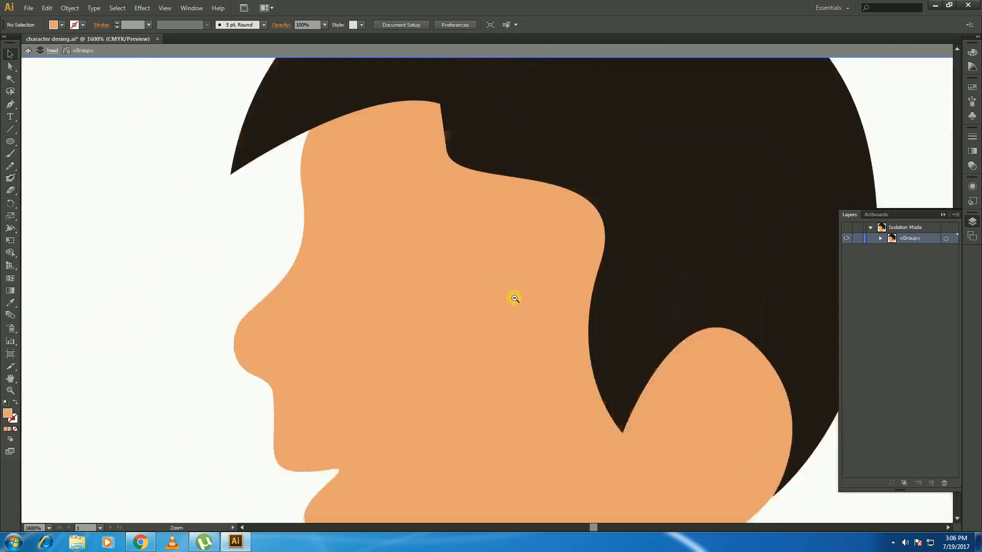
left_click(515, 299, "ctrl+alt")
left_click(513, 304, "ctrl+alt")
left_click_drag(492, 302, 484, 261)
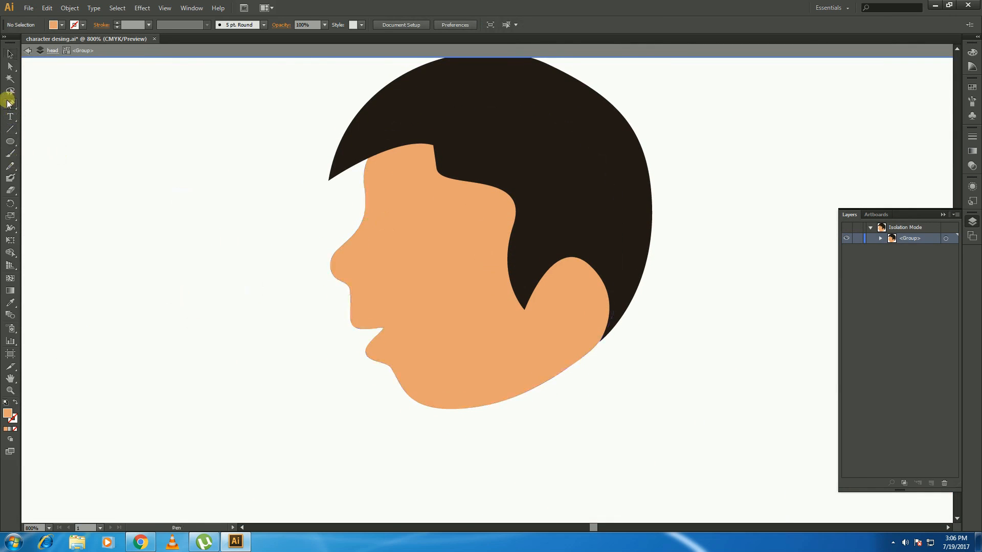
left_click(390, 185)
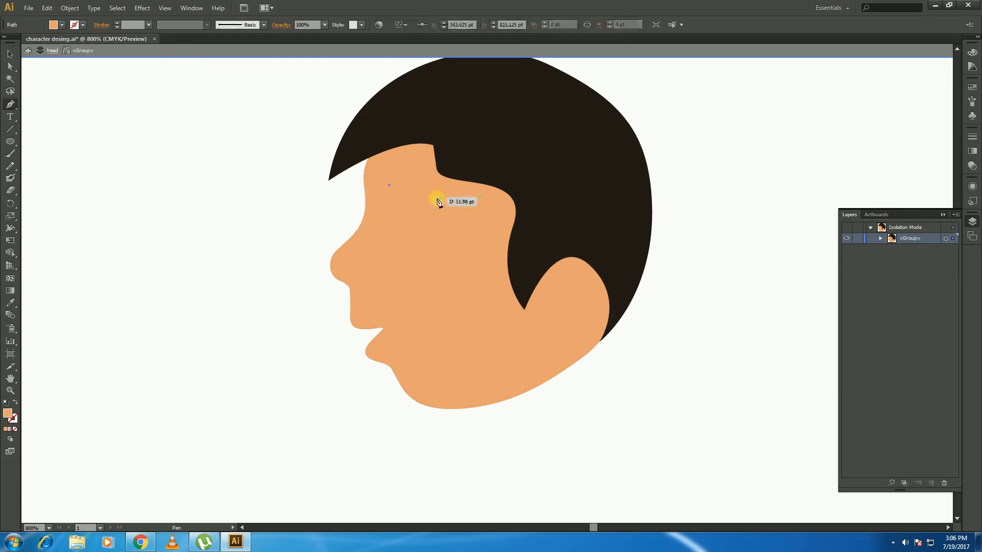
left_click_drag(441, 199, 464, 221)
left_click(443, 205, "alt")
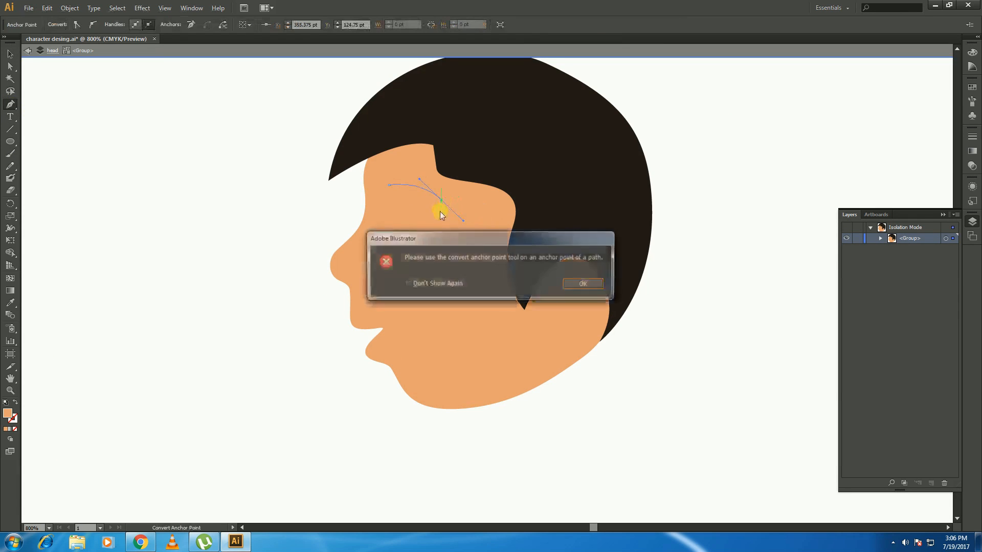
left_click(573, 280)
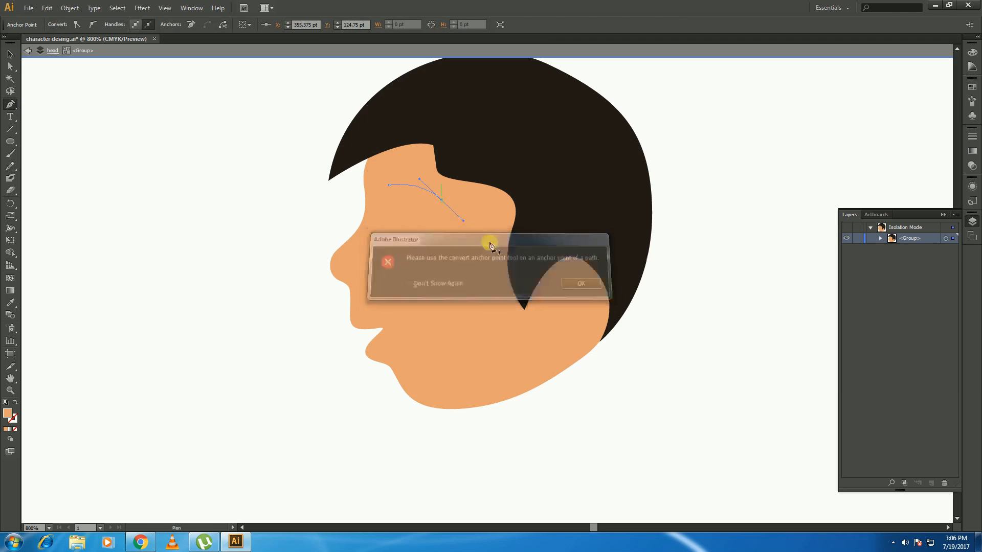
left_click(441, 210)
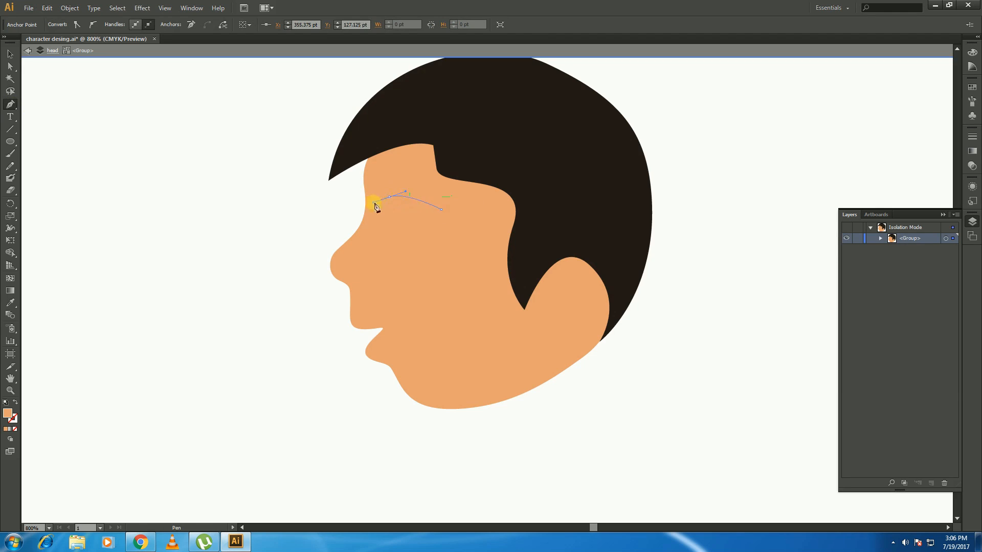
left_click_drag(375, 204, 389, 200)
left_click_drag(389, 200, 391, 184)
- Fill the eyebrow with dark brown and shift it slightly up toward the front of the face
double_click(7, 414)
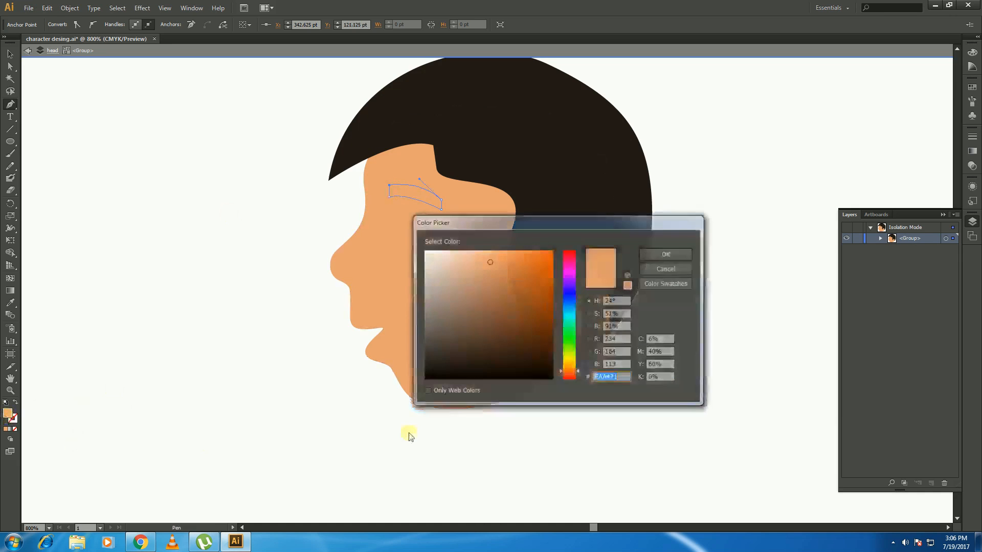
left_click_drag(545, 358, 520, 325)
left_click(665, 255)
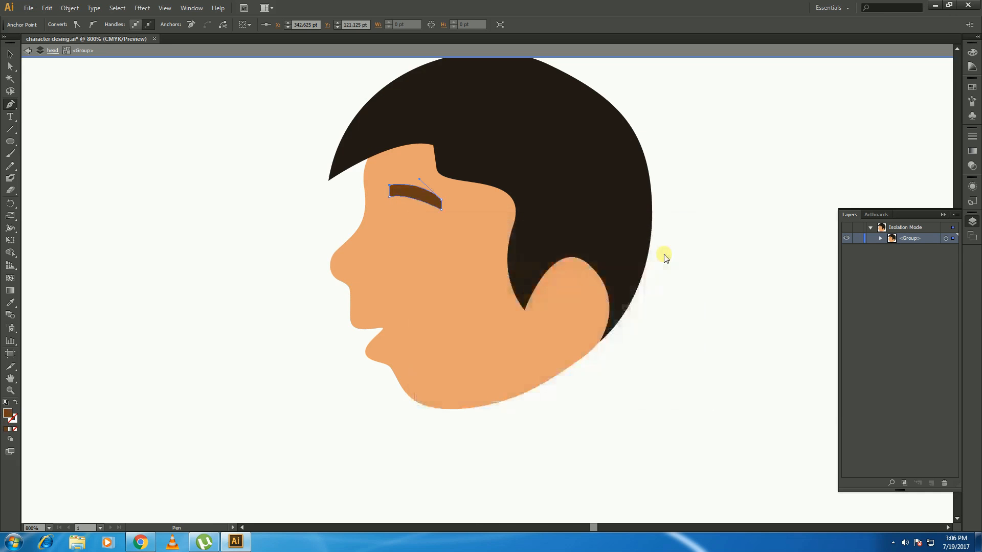
left_click(10, 52)
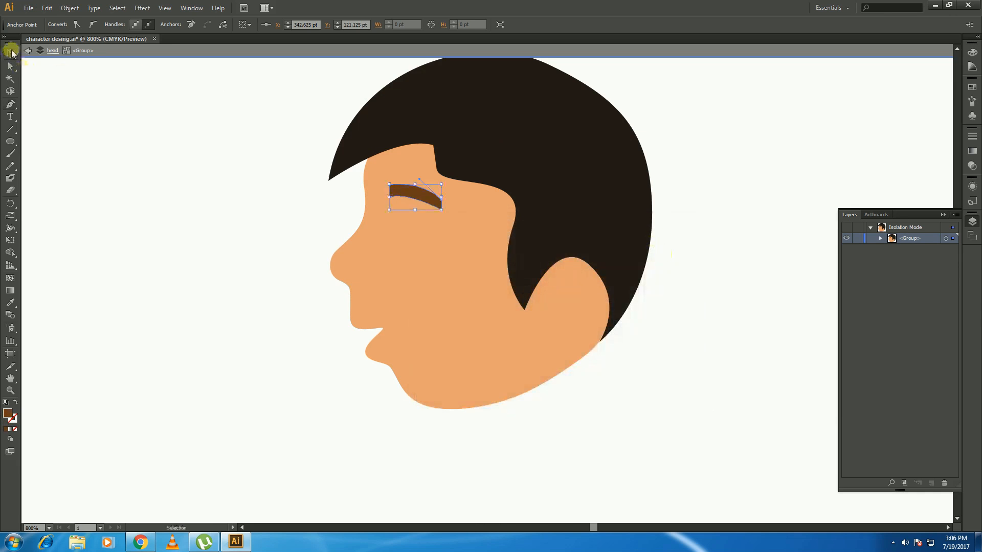
left_click_drag(419, 193, 420, 193)
left_click(169, 252)
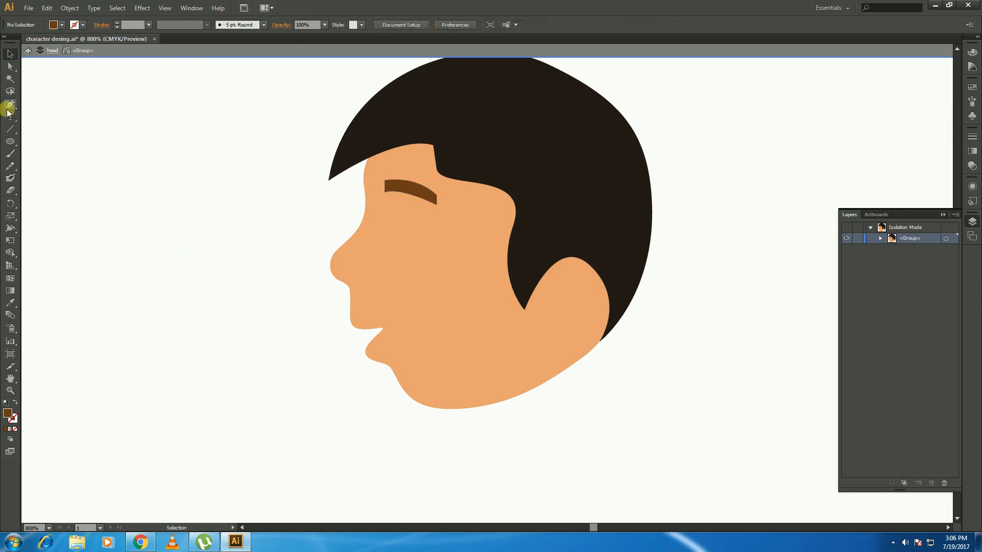
- Draw an ellipse about 6.25 by 7.25 pt below the eyebrow for the eye white and fill it with EAD2C3
left_click(10, 106)
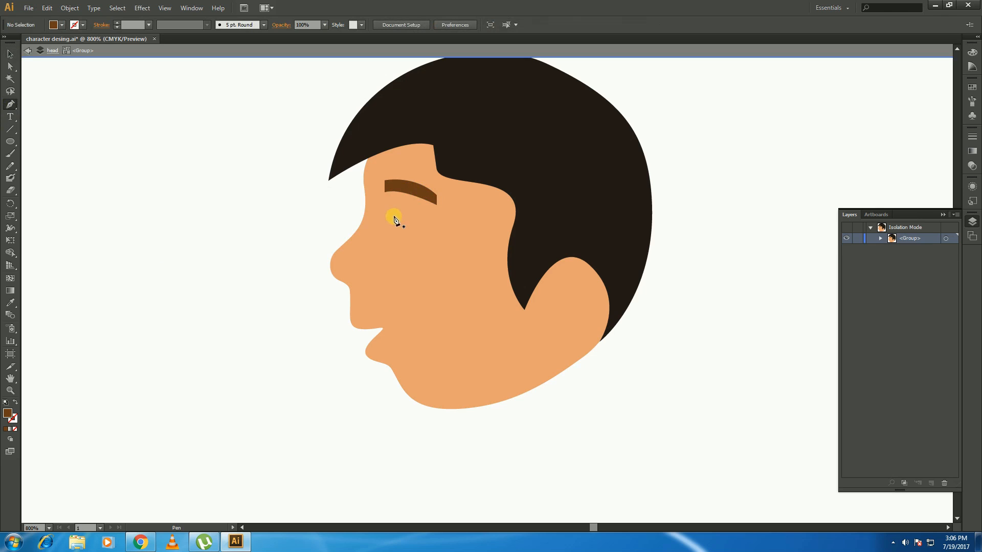
left_click(10, 143)
left_click_drag(390, 209, 417, 238)
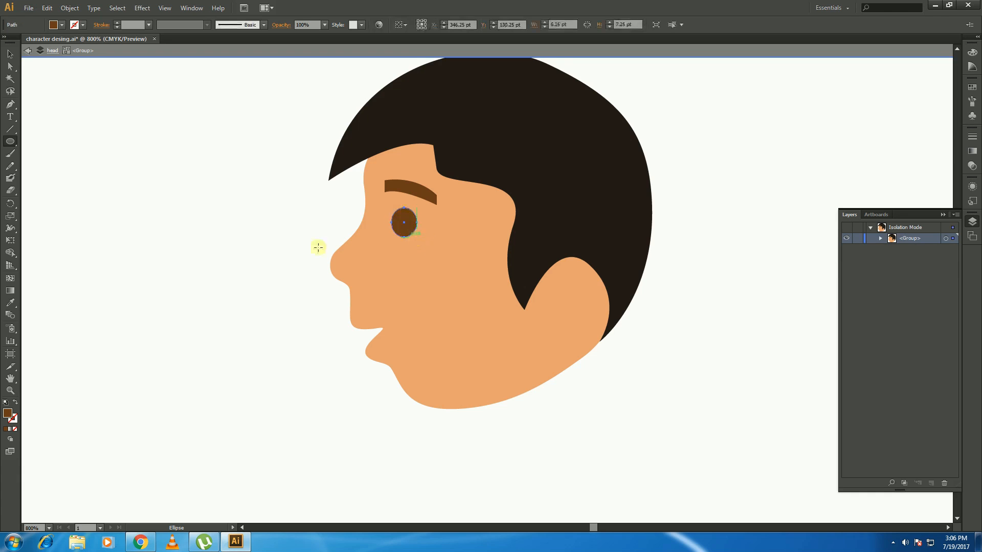
double_click(8, 414)
left_click(446, 262)
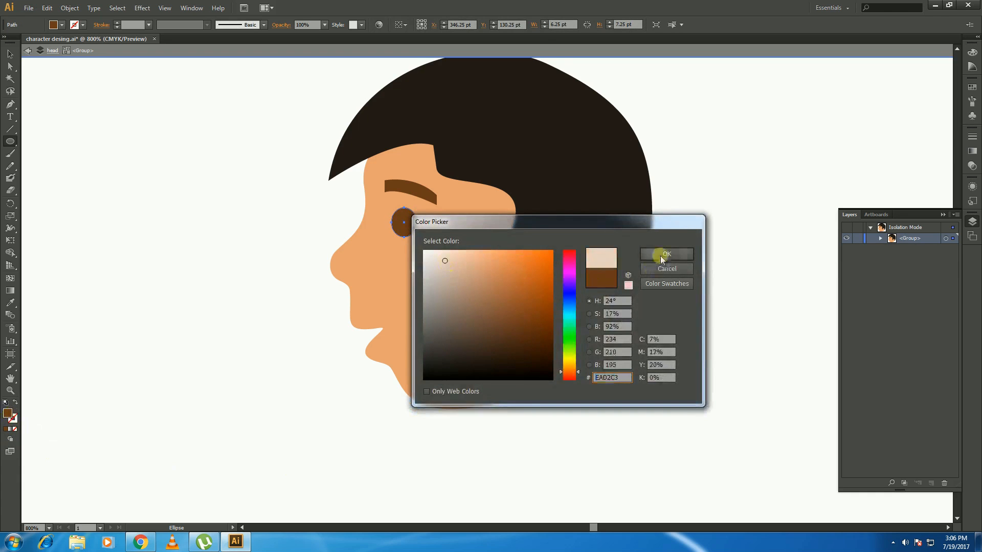
left_click(661, 254)
left_click(9, 54)
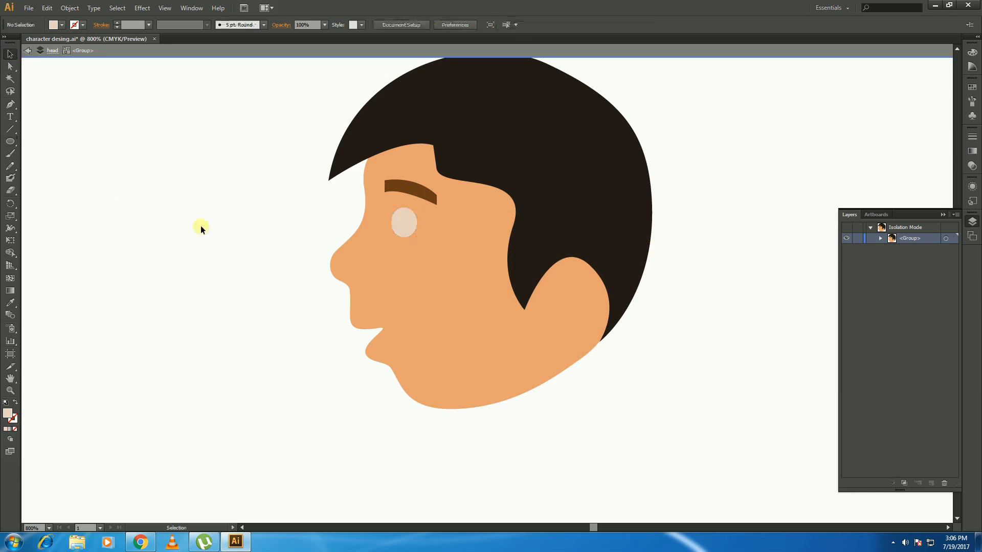
- Reshape the eye white into a wider, slightly flatter oval under the eyebrow
left_click_drag(417, 223, 409, 235)
key("a")
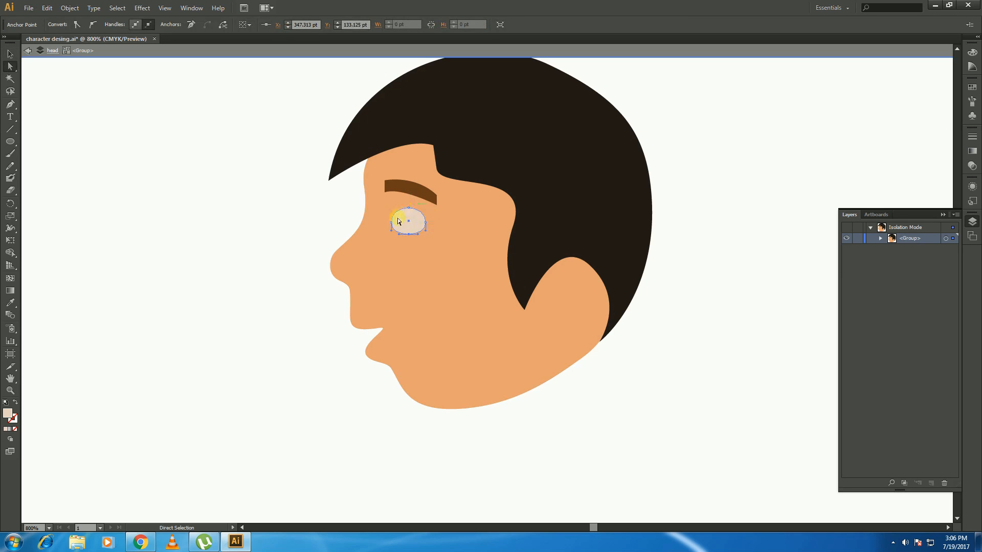
left_click(330, 208)
key("v")
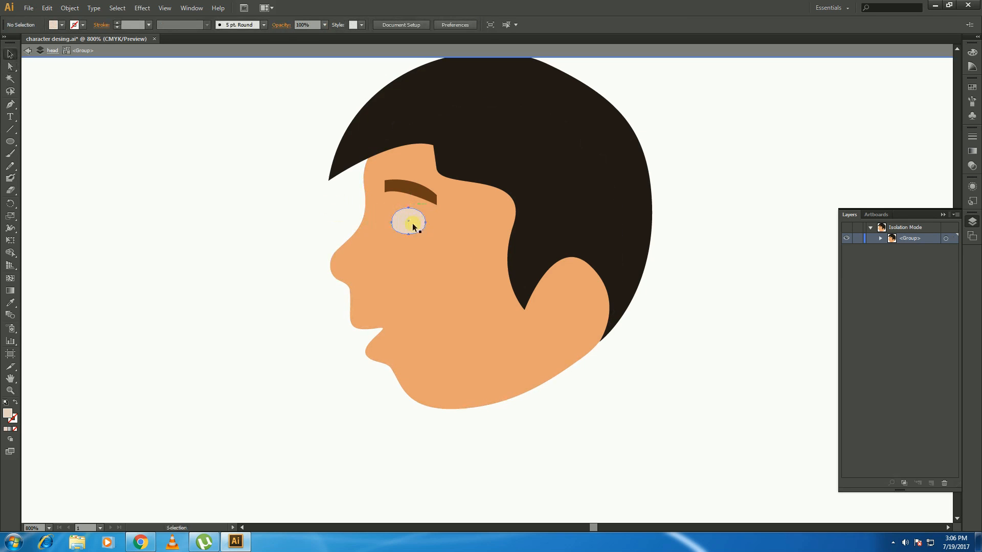
left_click(412, 222)
left_click_drag(412, 223, 393, 222)
left_click(276, 200)
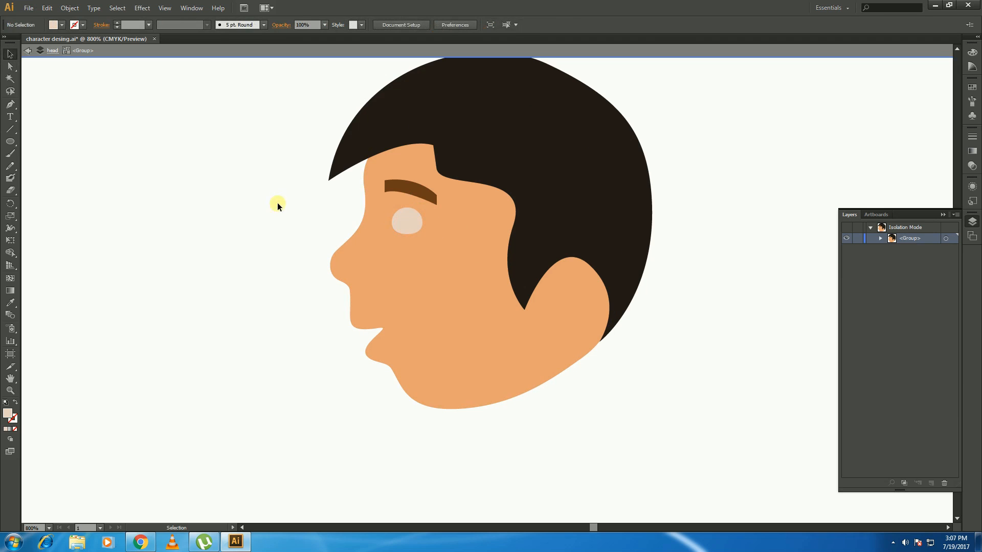
- Draw an iris ellipse about 3.5 by 4.9 pt at the front of the eye white and fill it with dark brown
left_click(10, 141)
left_click_drag(396, 211, 410, 232)
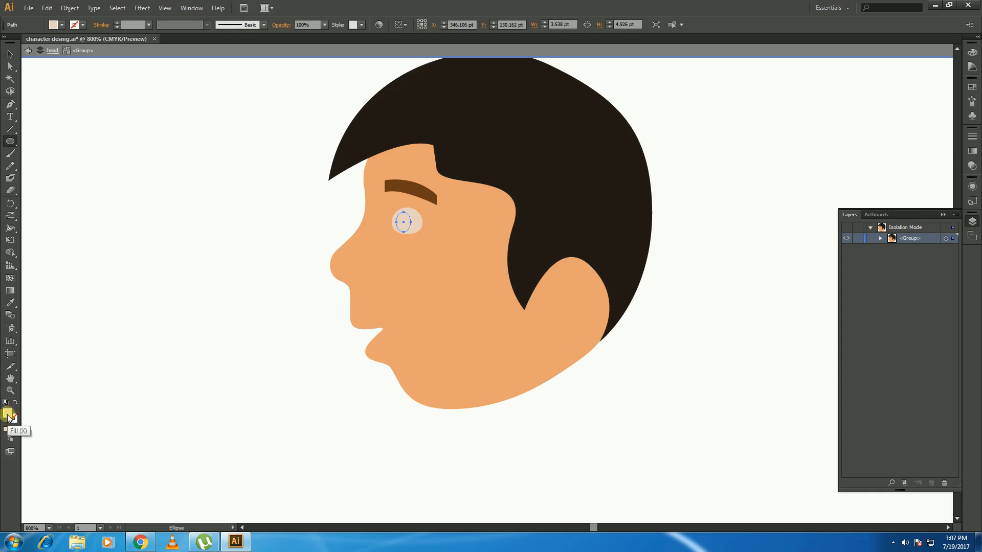
double_click(7, 413)
left_click(530, 353)
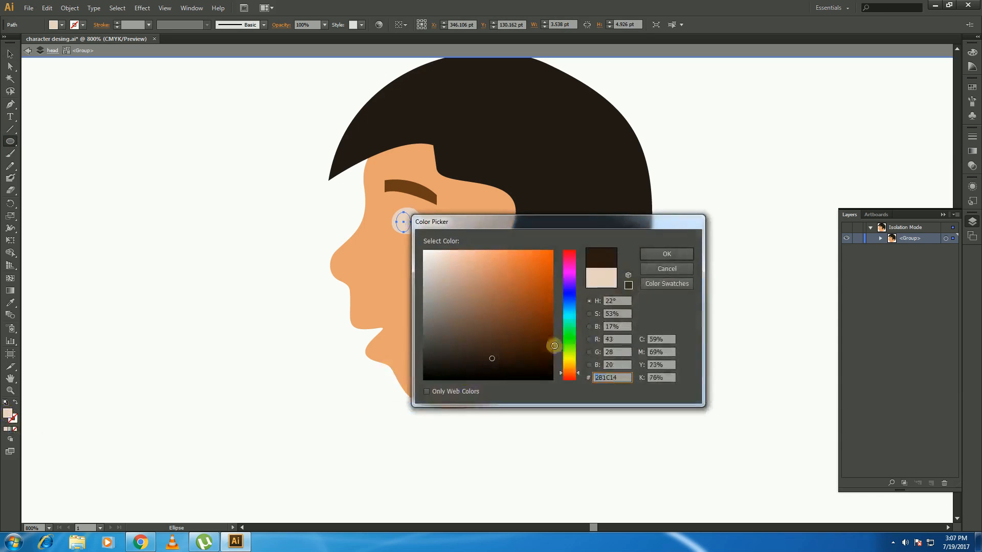
left_click(661, 254)
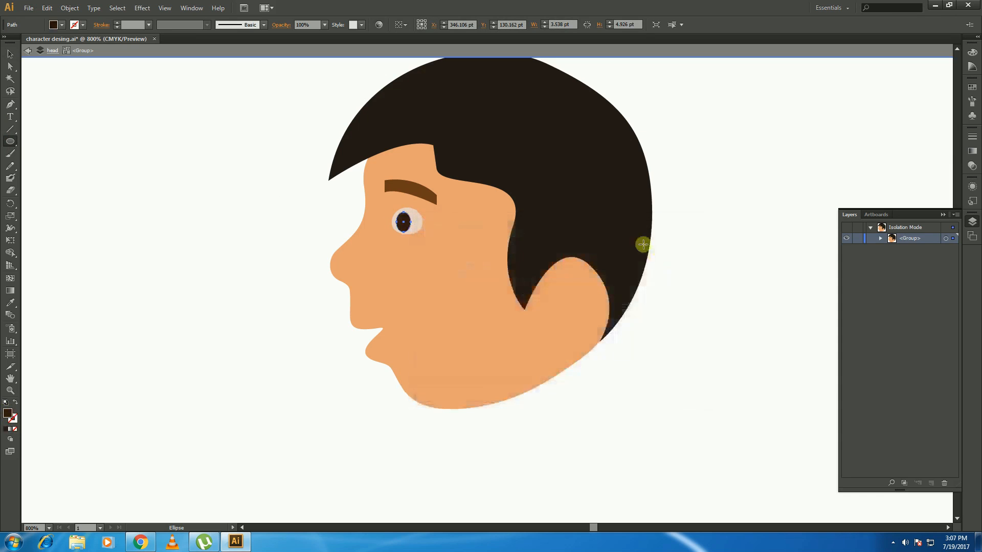
key("v")
left_click(122, 215)
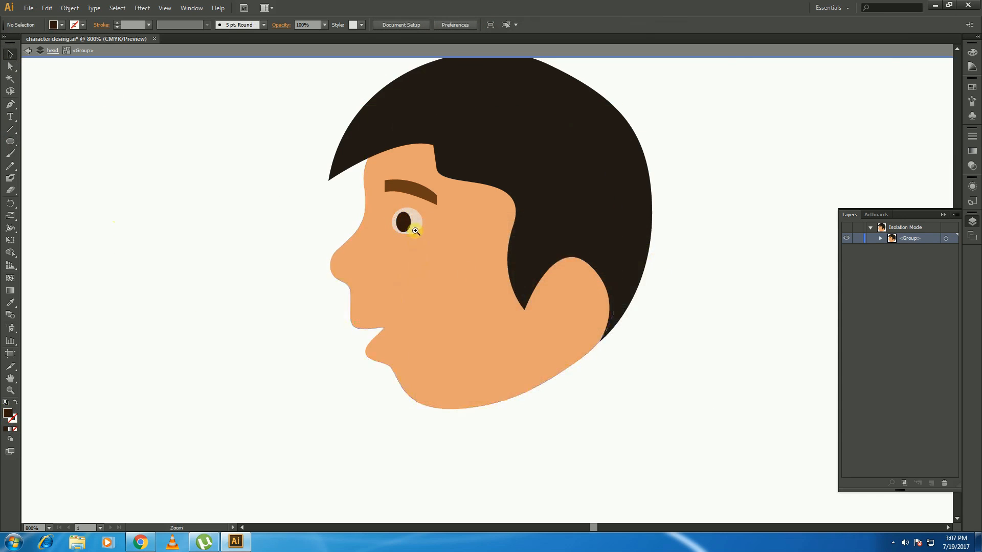
- Adjust the front and back anchor points of the eye white so its edge meets the iris and its back curve sits slightly lower
left_click(417, 230, "ctrl")
left_click(446, 247, "ctrl")
left_click_drag(542, 351, 365, 293)
key("a")
left_click(357, 296)
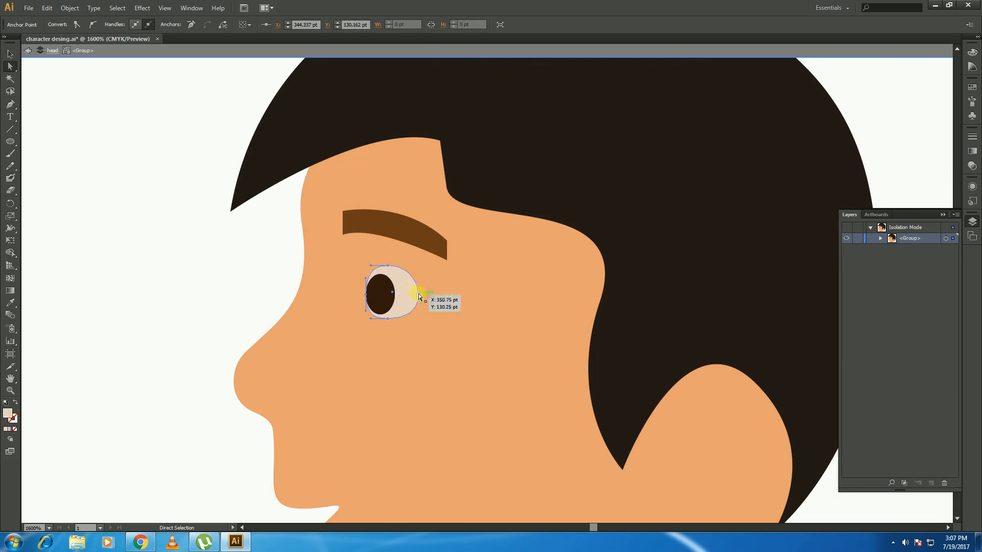
left_click(190, 244)
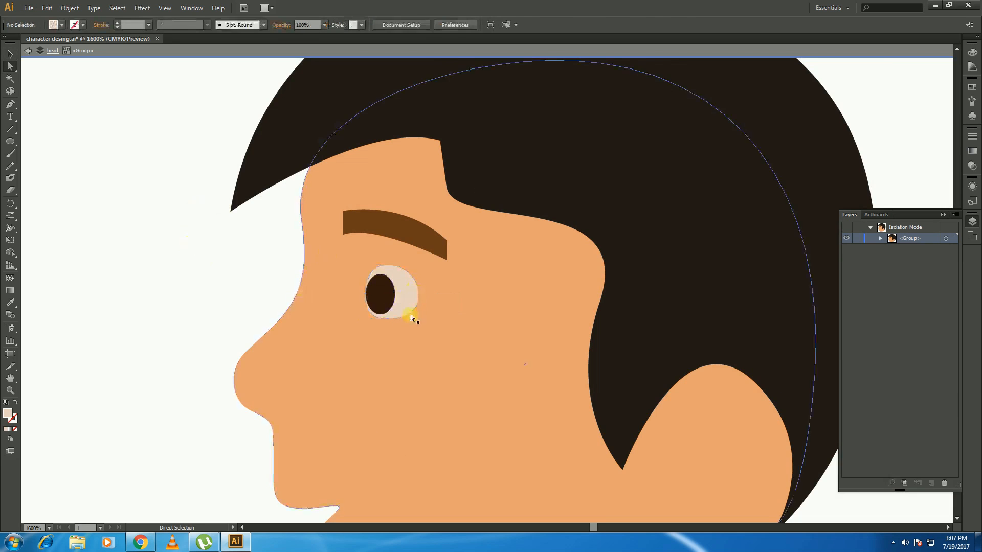
left_click(418, 298)
left_click(419, 295)
left_click_drag(420, 297, 419, 302)
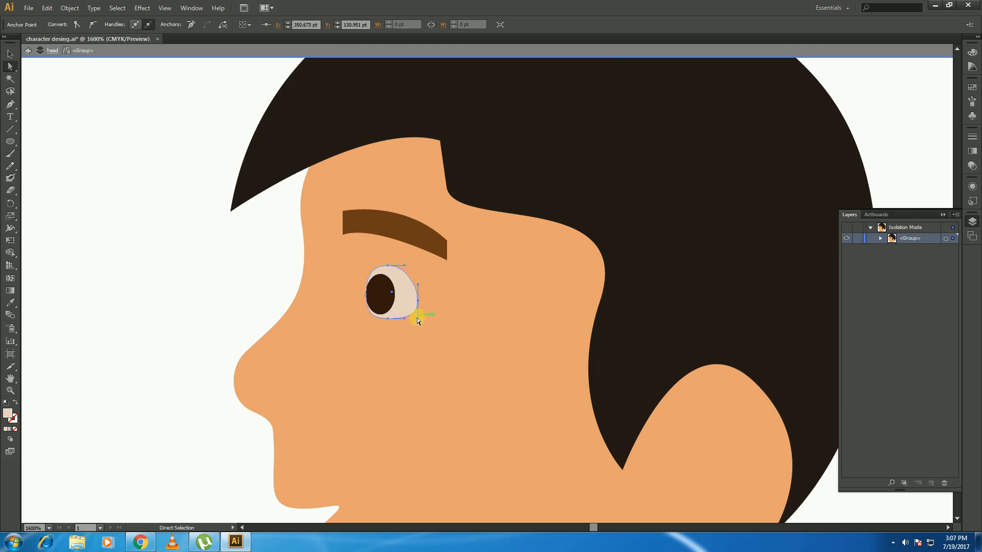
left_click(171, 261)
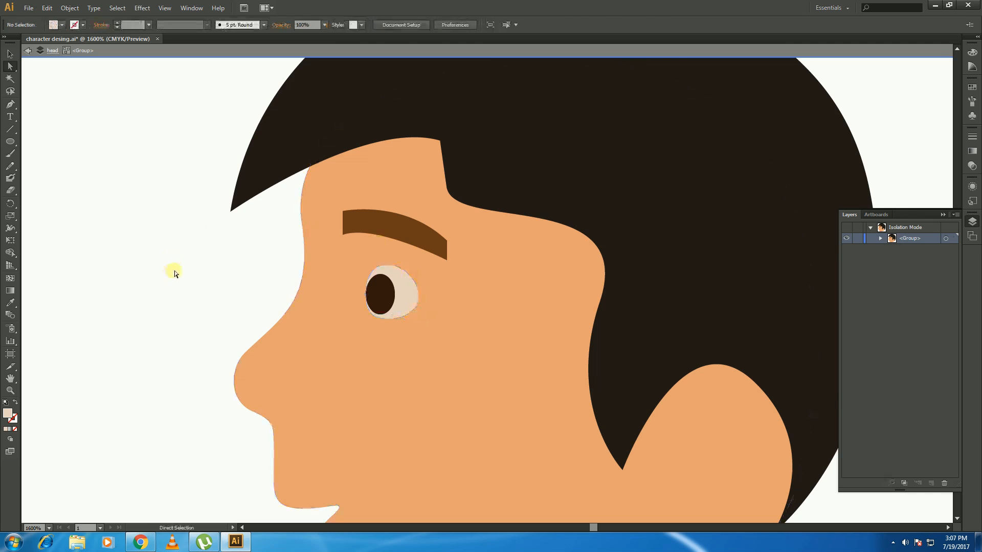
- Enlarge the iris upward and toward the back of the eye so its top reaches the eye white's upper edge
key("v")
left_click(385, 305)
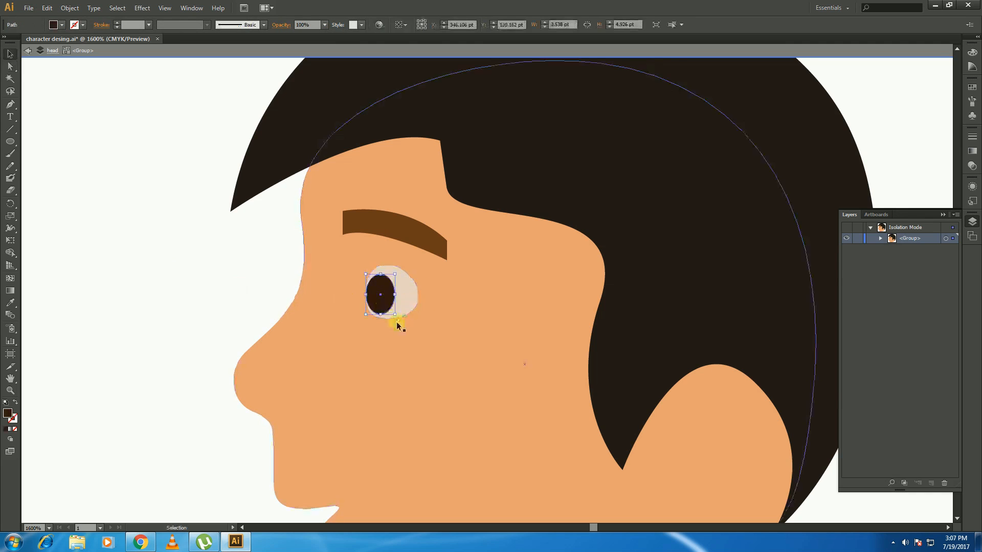
left_click_drag(395, 274, 400, 266)
key("ctrl+z")
left_click(391, 288)
left_click(175, 244)
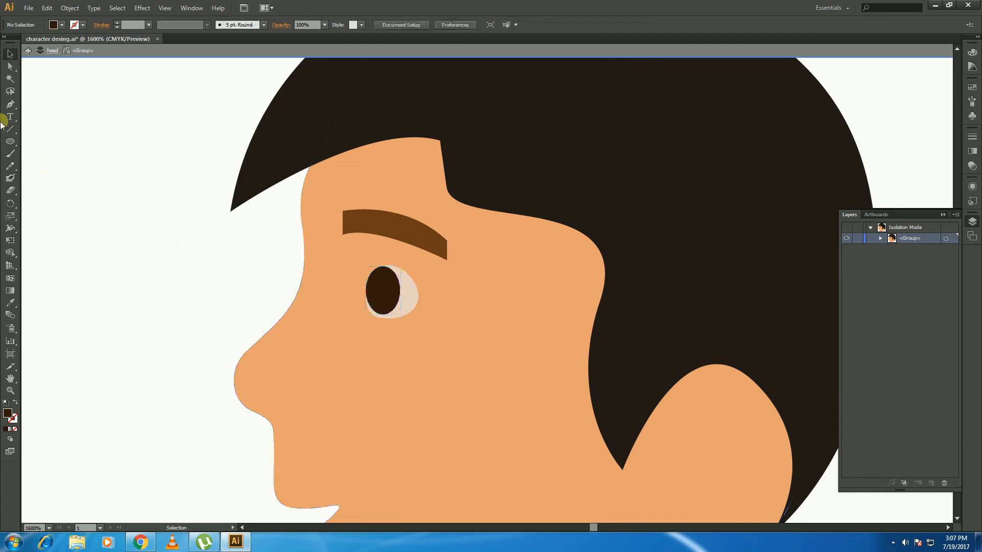
- Add a pupil ellipse about 1.6 by 2.4 pt inside the iris, filled with 0A0503, and nudge it 1 pt toward the nose
left_click(10, 142)
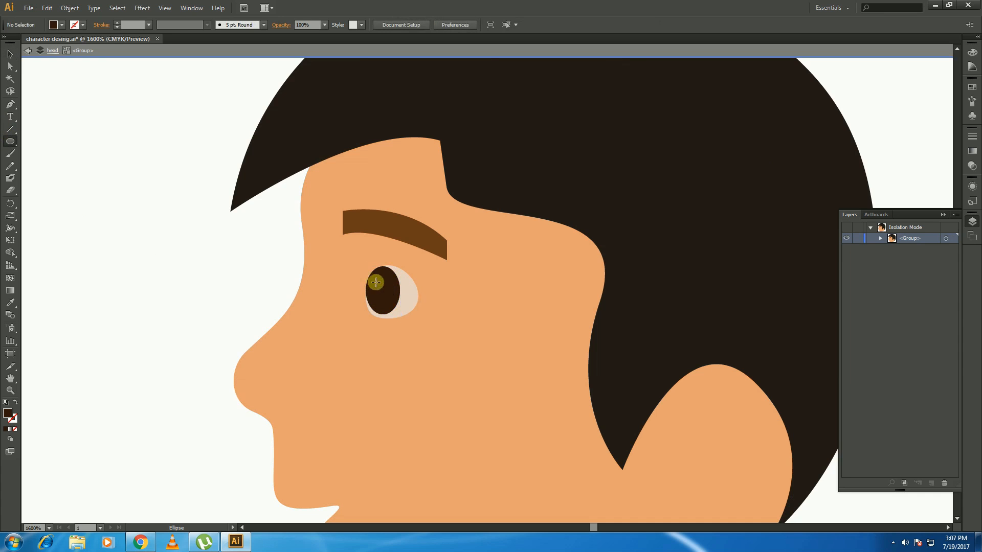
left_click_drag(375, 280, 386, 300)
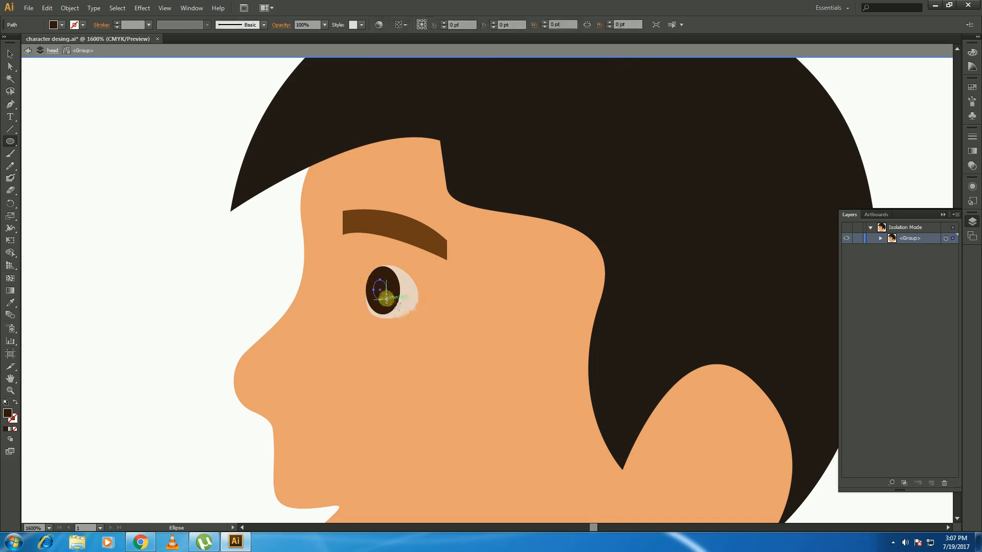
double_click(7, 411)
left_click(512, 375)
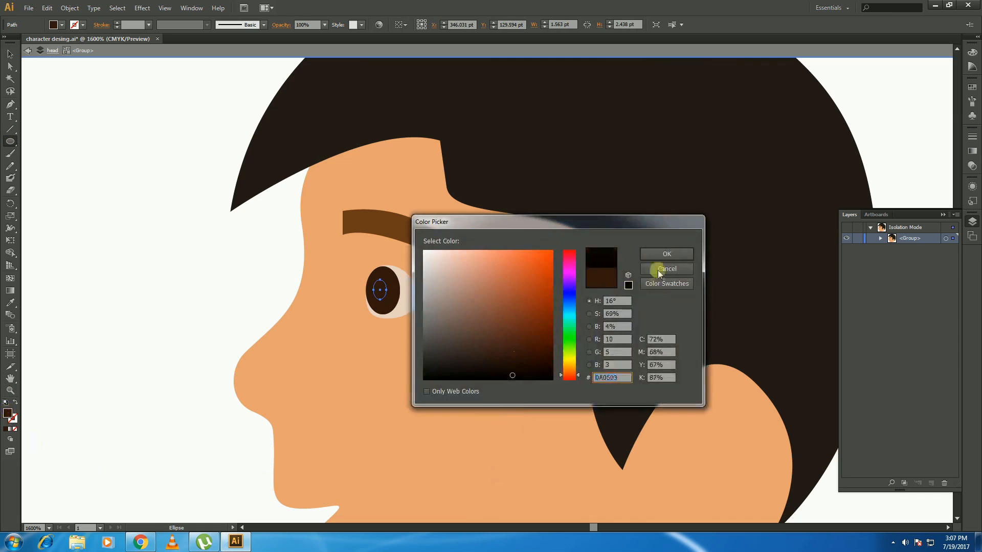
left_click(655, 255)
left_click(10, 54)
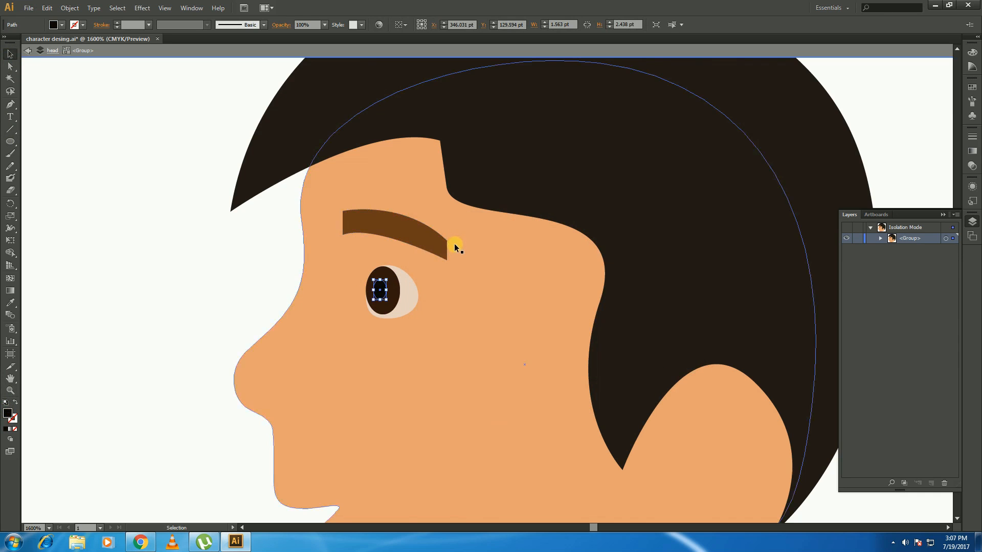
key("Left")
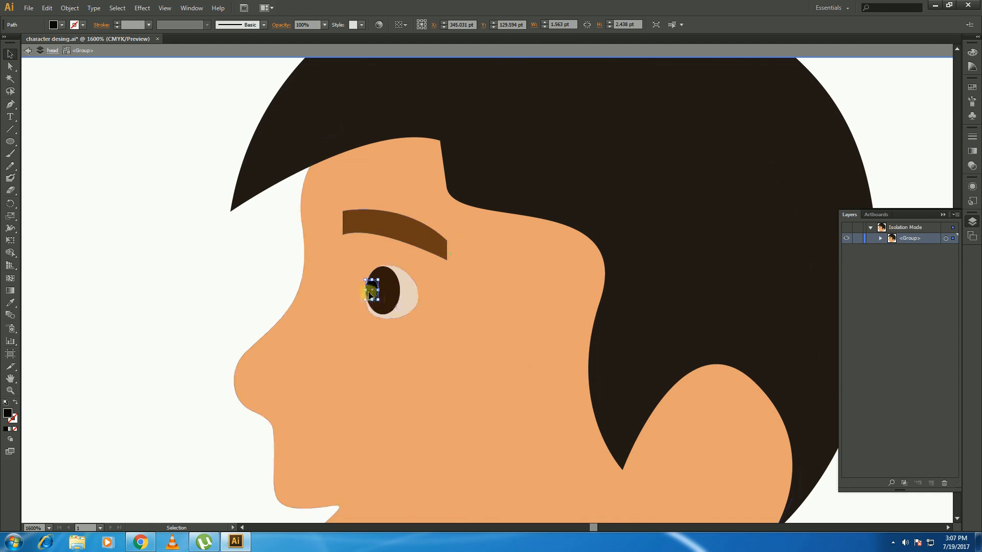
- Move the pupil slightly up and back so it sits inside the front edge of the iris
left_click_drag(369, 296, 375, 292)
left_click(200, 278)
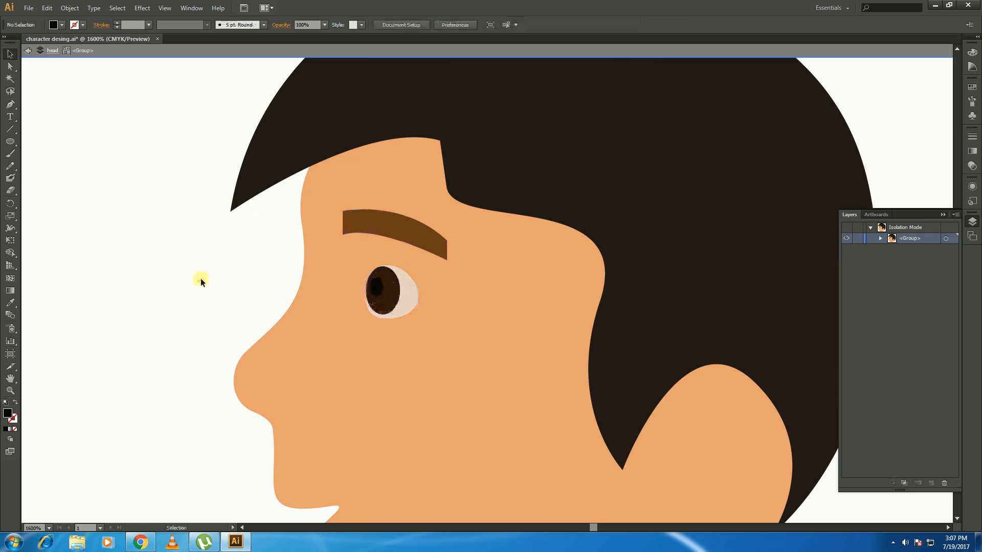
- Draw a closed, curved upper eyelid with the Pen tool, arching over the eye from its front edge to its back corner
left_click(8, 105)
left_click(369, 278)
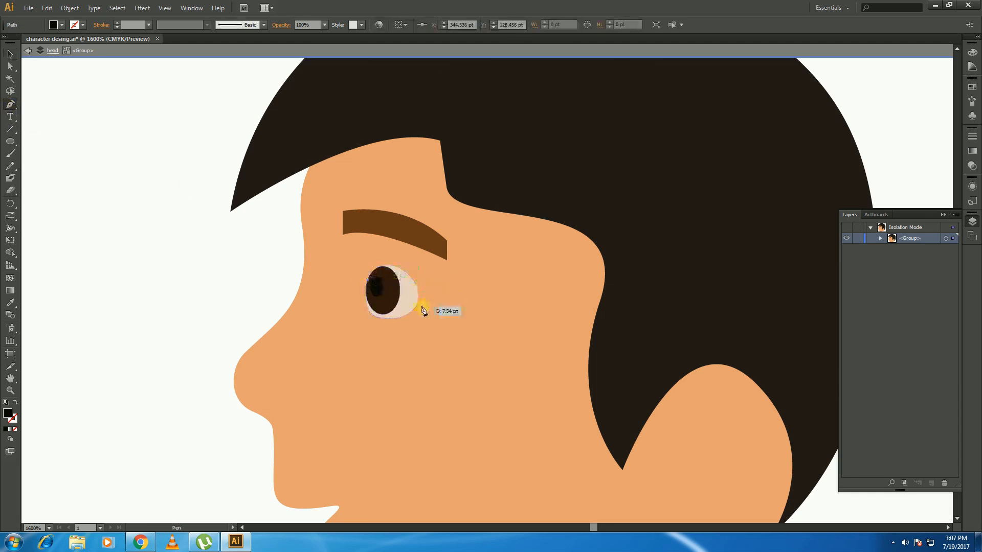
left_click_drag(418, 305, 434, 346)
left_click(424, 306)
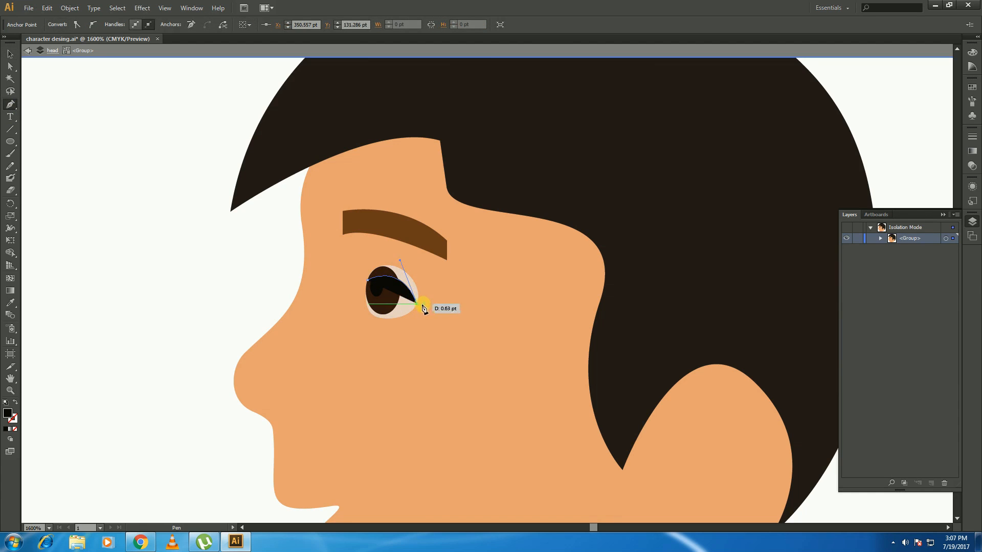
left_click_drag(429, 302, 361, 267)
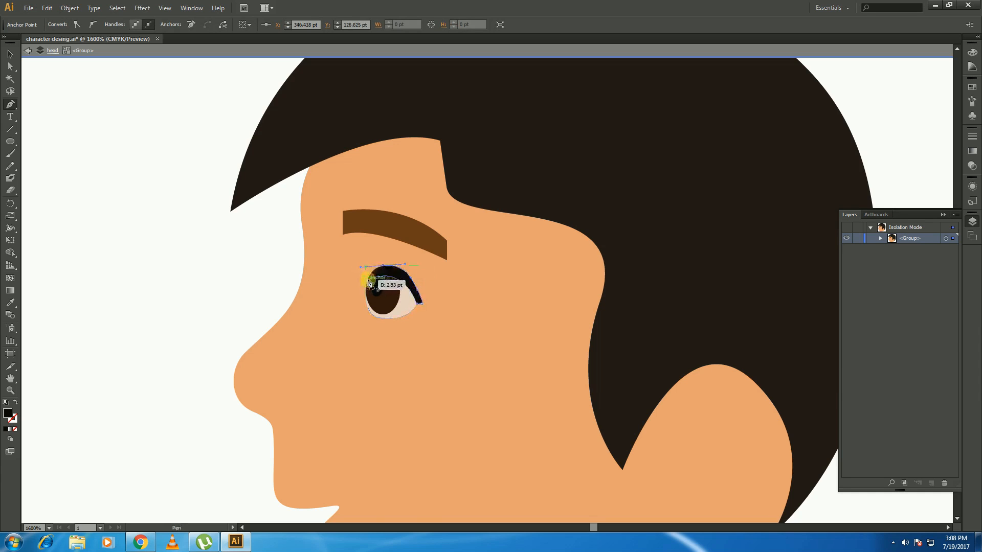
left_click(368, 271)
left_click(367, 281)
- Recolour the eyelid by sampling the face's skin tone and darkening it to a medium-dark brown
double_click(8, 414)
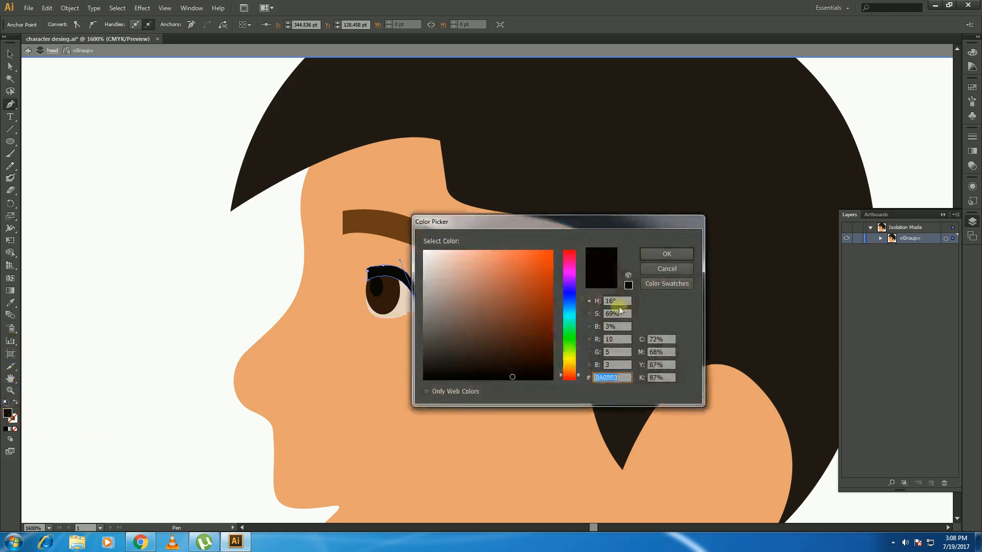
left_click(665, 255)
key("i")
left_click(511, 337)
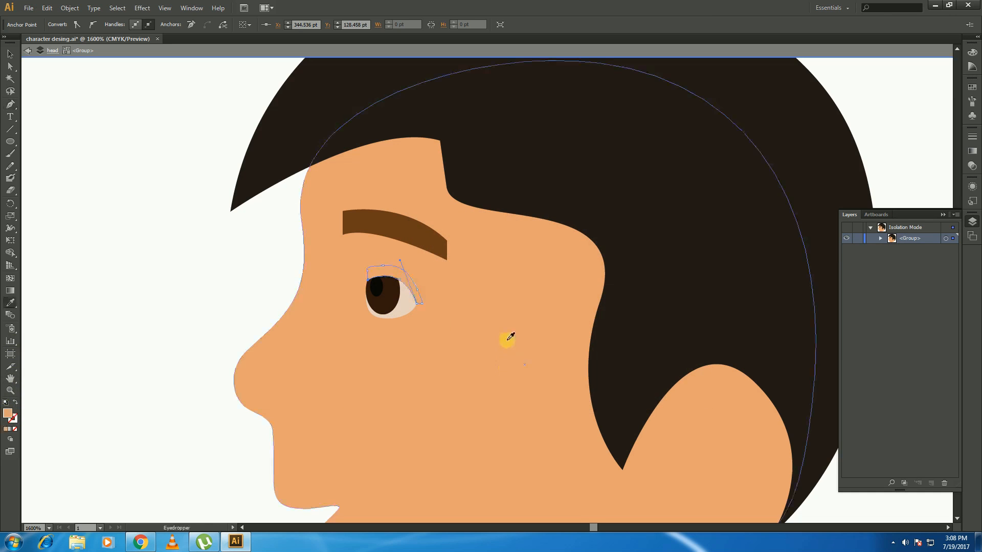
double_click(8, 414)
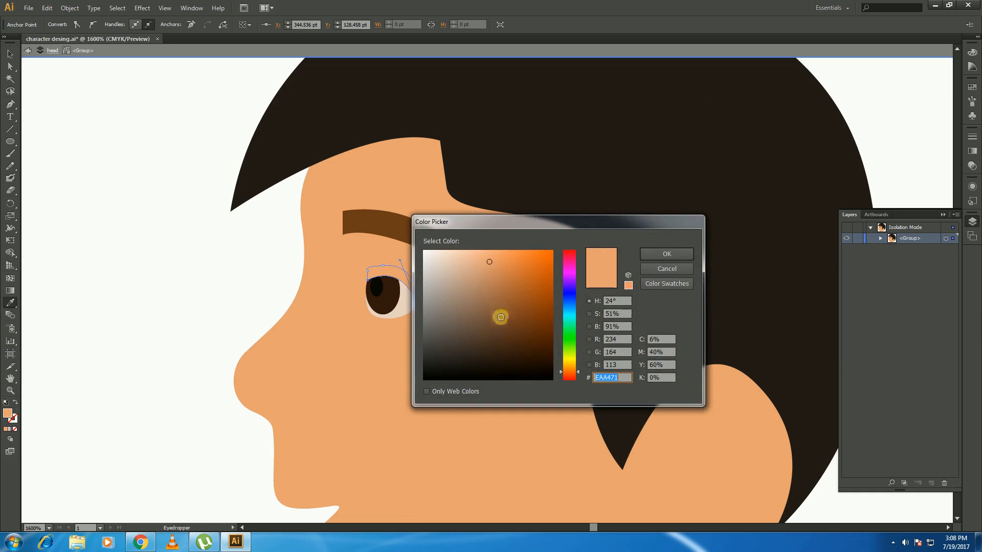
left_click(504, 336)
left_click(654, 253)
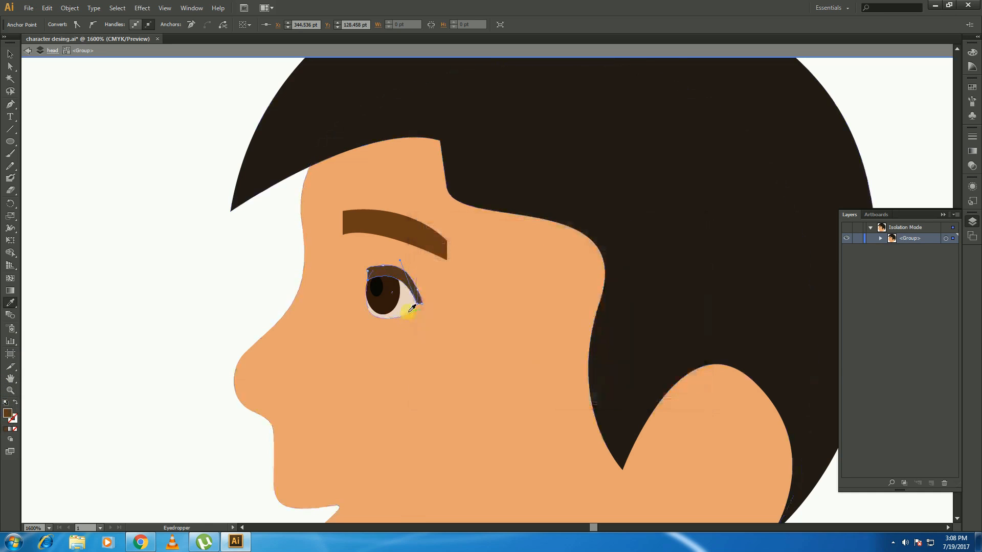
- Extend the eyelid's lower front point slightly past the eye toward the nose and refine its upper front edge
key("a")
left_click_drag(368, 280, 363, 280)
left_click(222, 315)
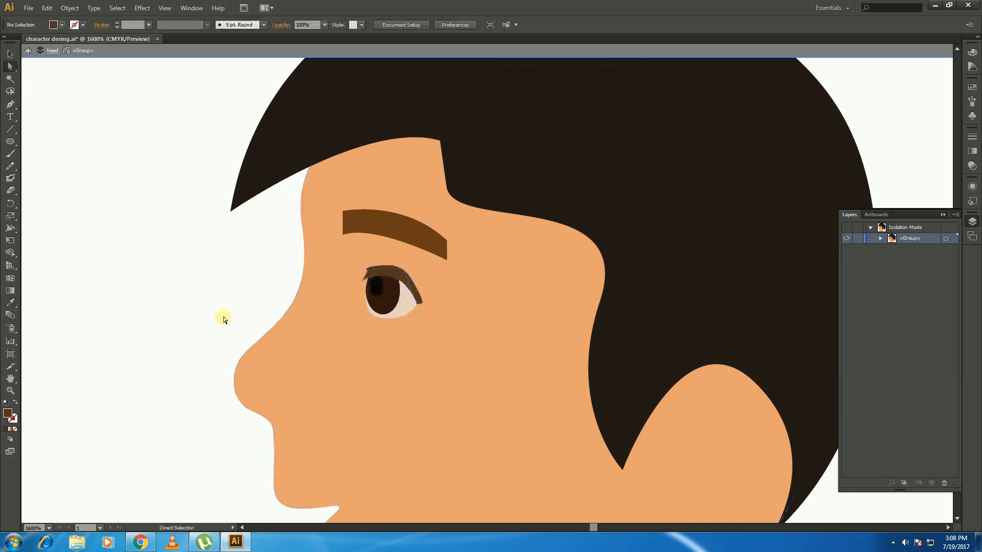
left_click(373, 269)
left_click_drag(365, 267, 373, 270)
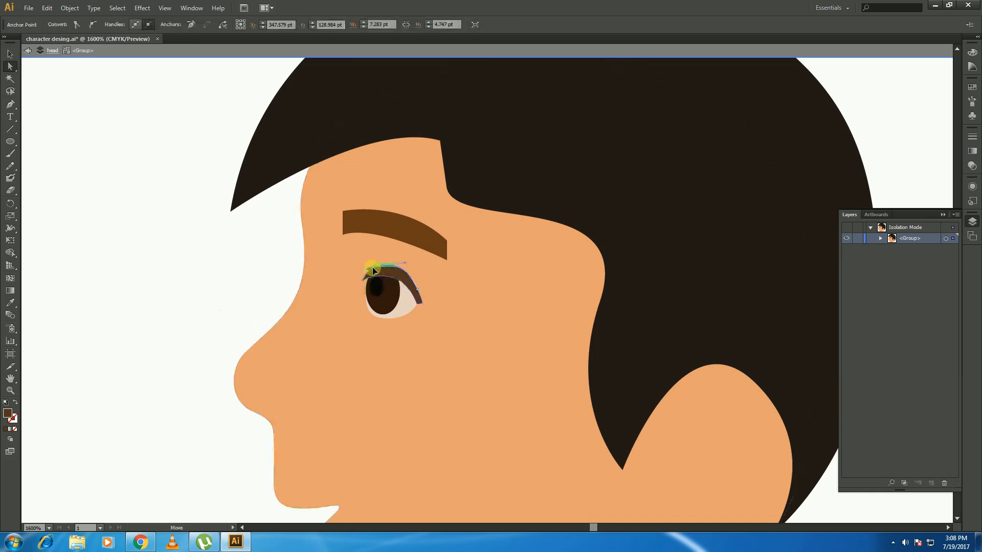
left_click(254, 300)
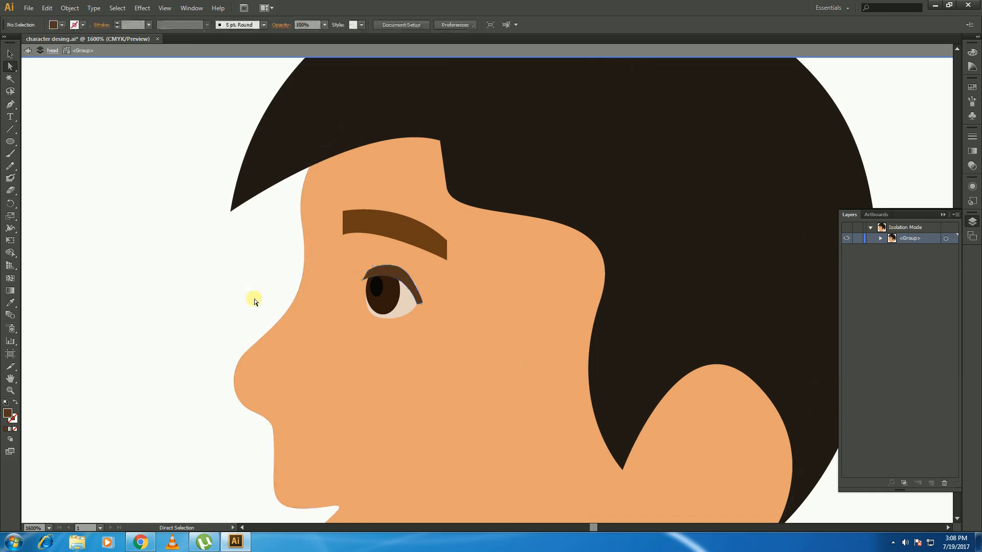
- Curve the eyelid's outer edge outward near the back corner of the eye
left_click(416, 288)
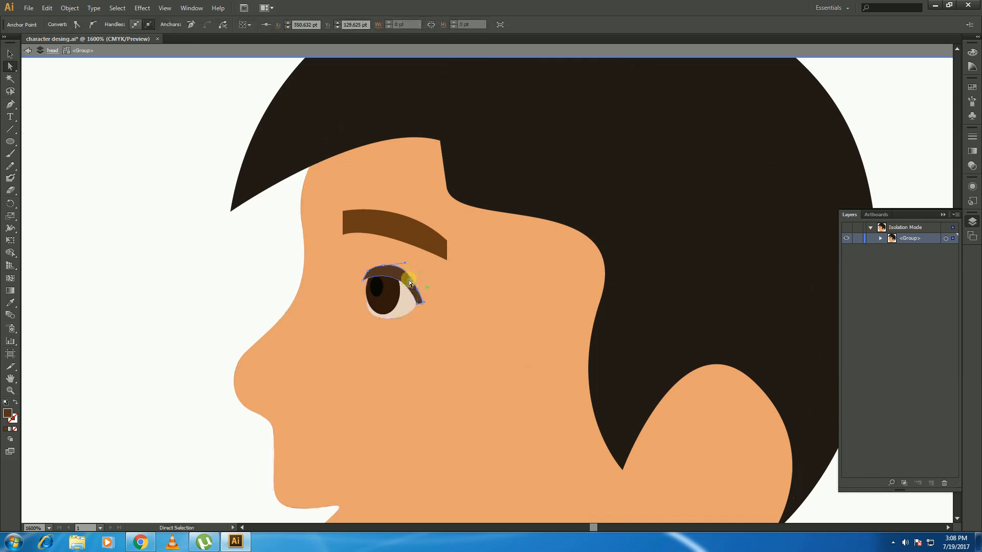
left_click_drag(412, 277, 419, 292)
left_click(423, 317)
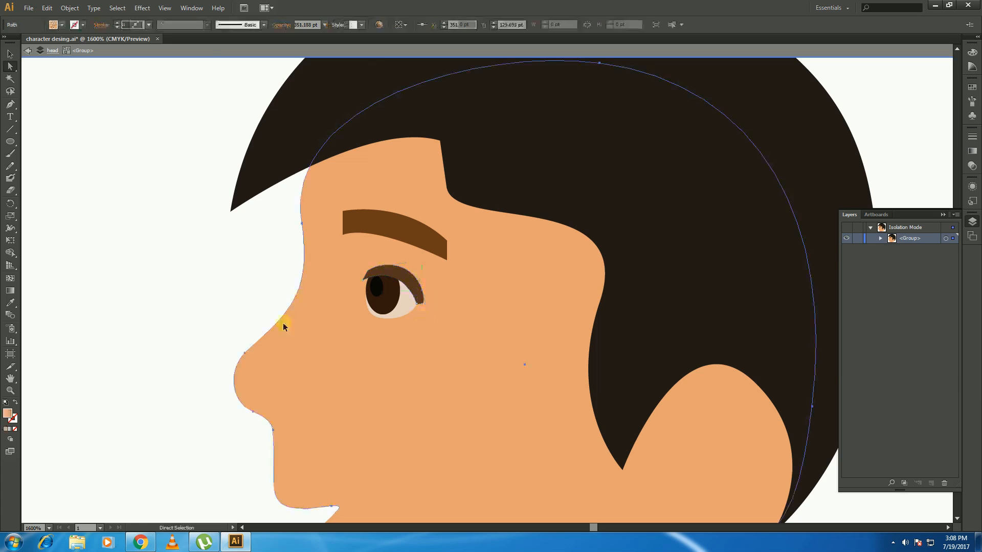
left_click(246, 301)
- Reshape the hairline by moving the sideburn tip up and back toward the ear and smoothing the temple notch into a slope
left_click(438, 343, "ctrl+alt")
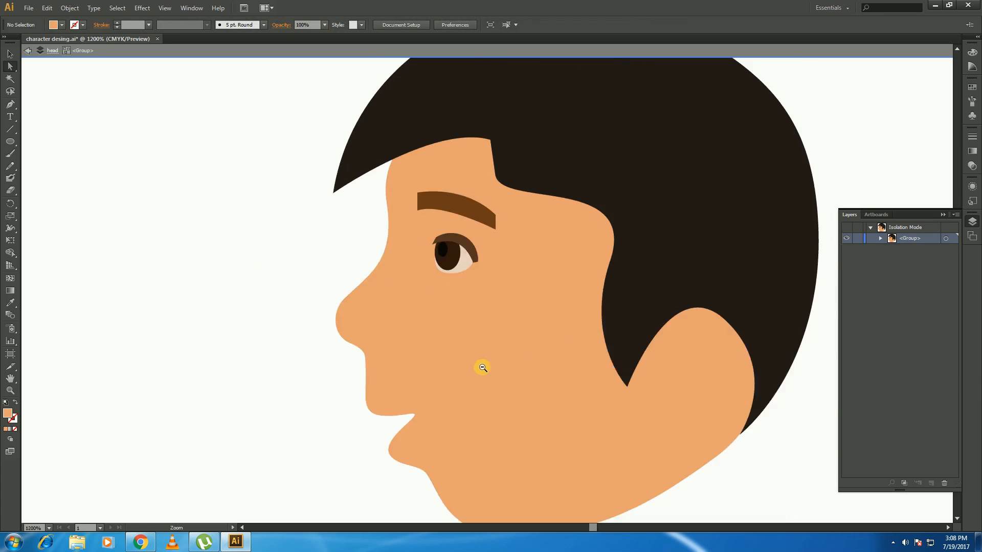
left_click(482, 372, "ctrl+alt")
left_click_drag(522, 354, 451, 393)
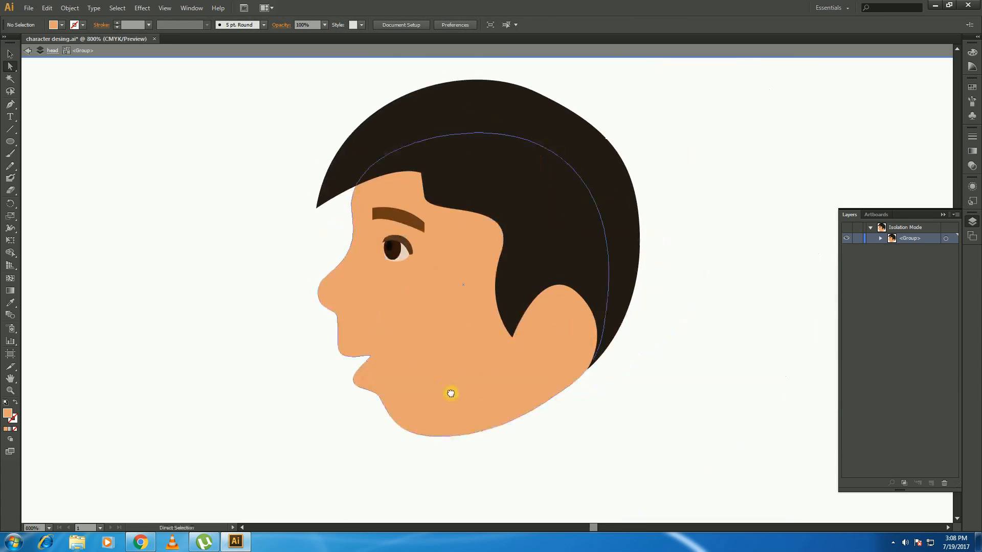
left_click(497, 282)
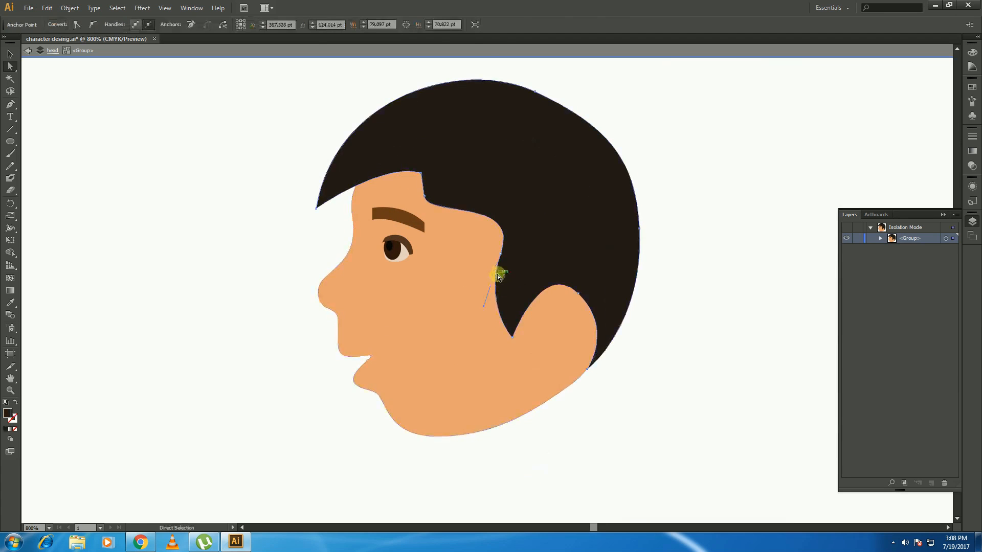
left_click_drag(484, 308, 535, 316)
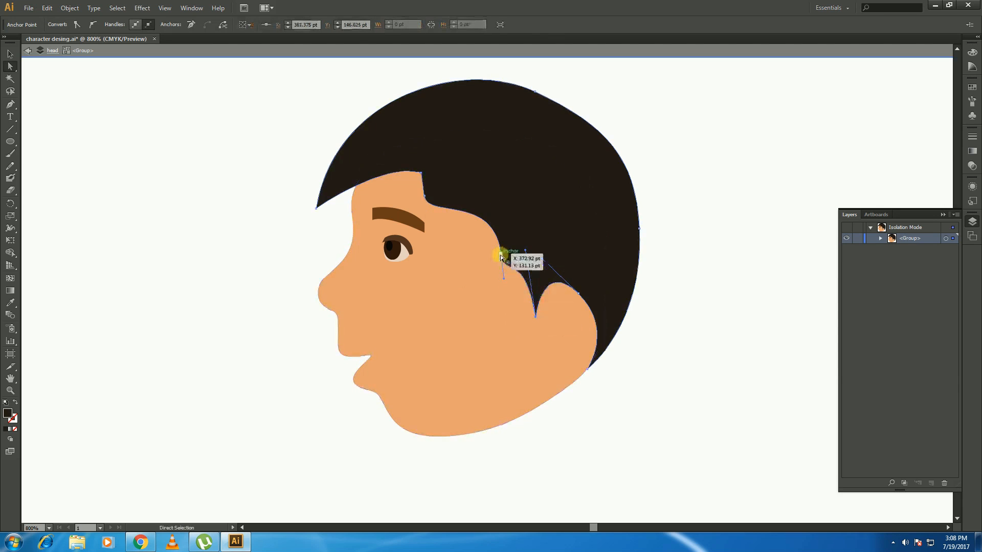
mouse_move(424, 197)
left_mouse_down()
mouse_move(440, 205)
mouse_move(431, 176)
mouse_move(438, 205)
mouse_move(424, 173)
mouse_move(394, 163)
mouse_move(413, 192)
left_mouse_up()
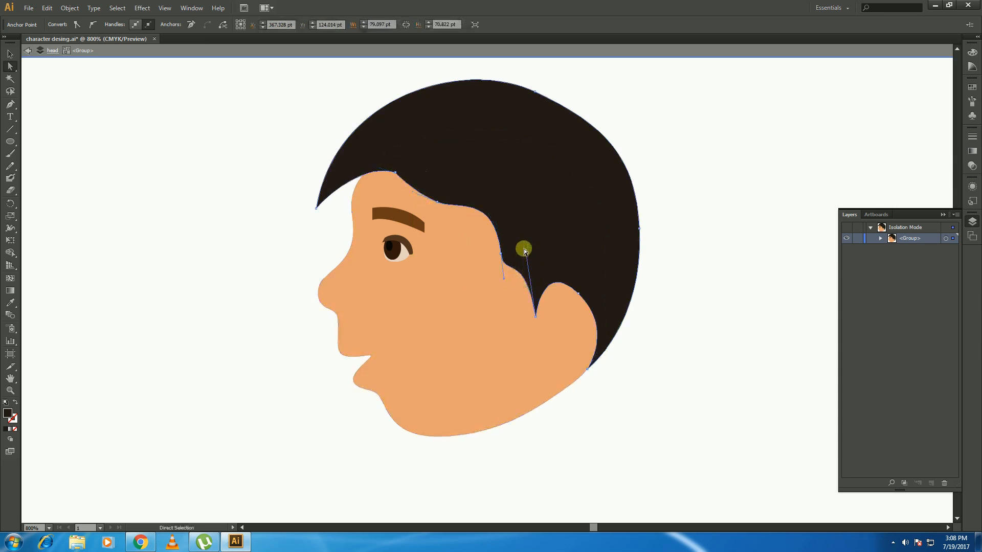
- Straighten the sideburn's front edge and move its tip slightly forward and down
left_click(518, 279)
left_click_drag(537, 316, 522, 320)
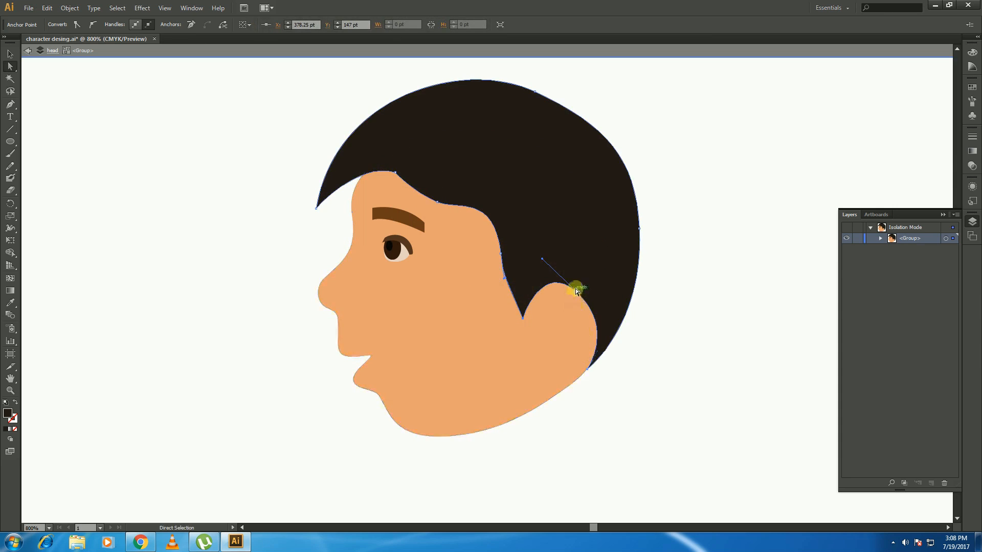
left_click(717, 338)
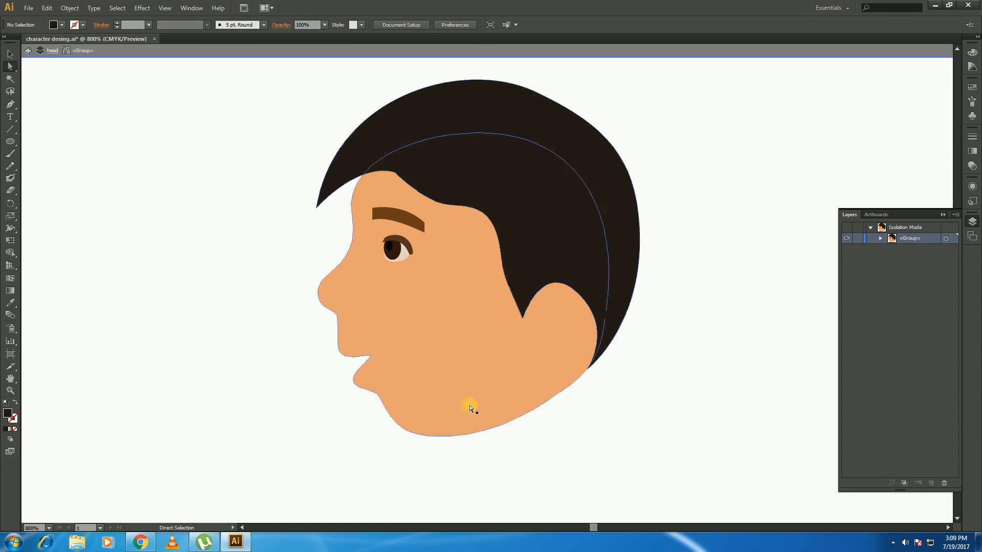
- Exit the head group's isolation mode
left_click(10, 104)
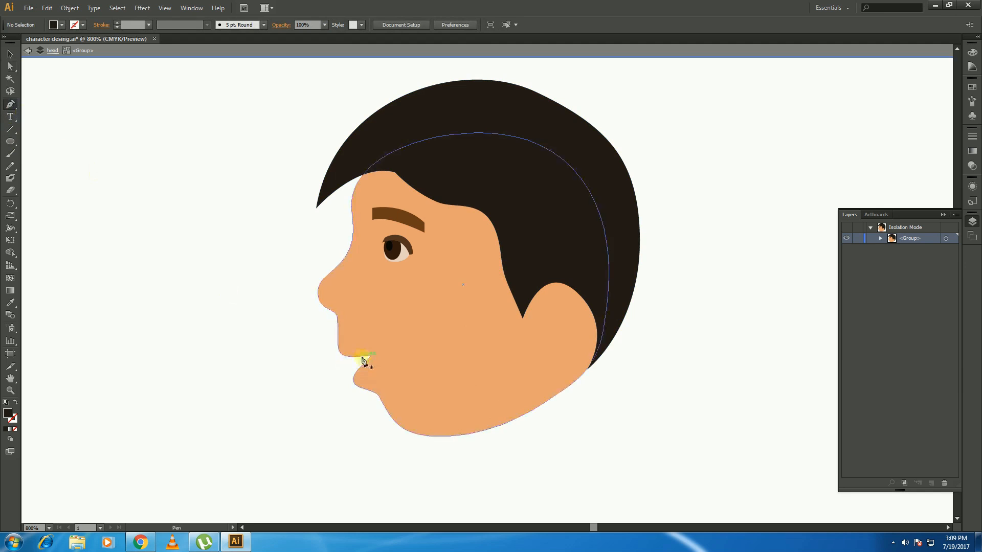
left_click(10, 53)
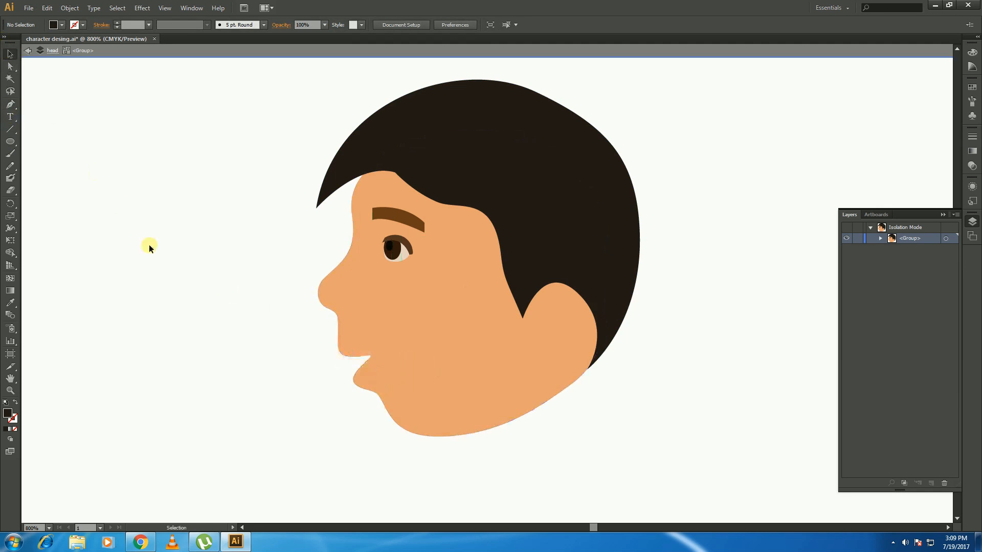
left_click(340, 339, "ctrl+alt")
left_click(613, 318, "ctrl+alt")
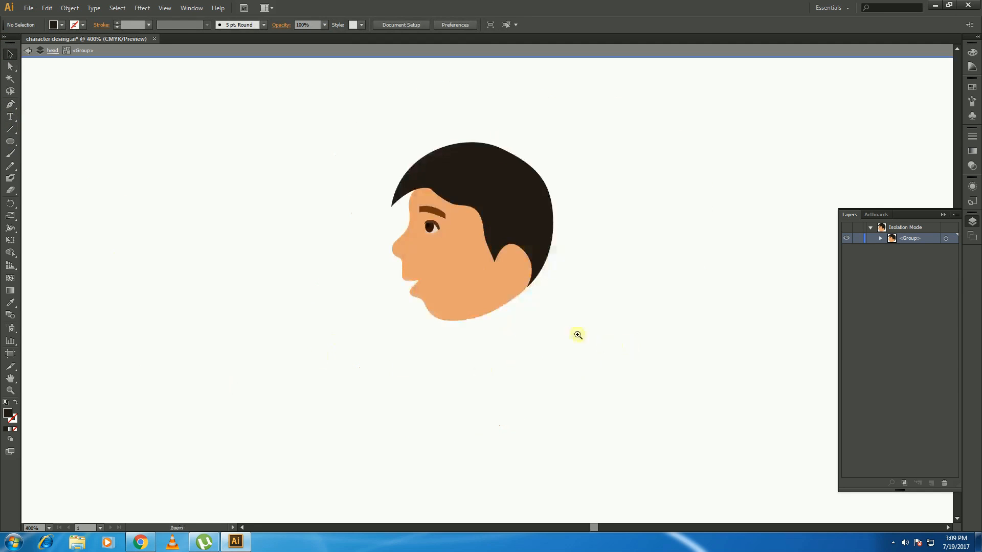
left_click(503, 278, "ctrl+alt")
left_click_drag(523, 338, 490, 291)
double_click(510, 331)
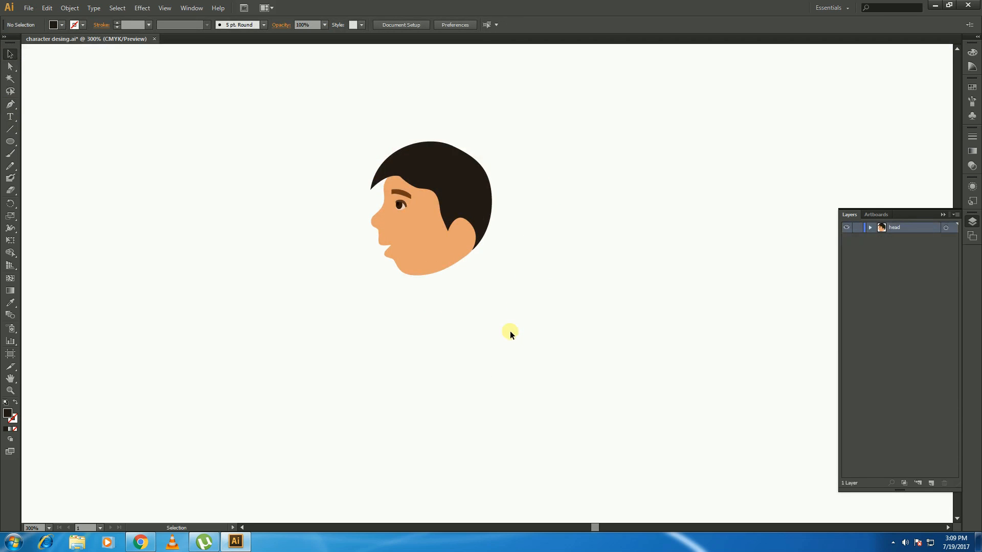
- Draw a closed torso shape about 49 by 93 pt below the head with the Pen tool, narrow at the neck and rounded at the base
left_click(442, 260, "ctrl+alt")
left_click(493, 264, "ctrl+alt")
left_click_drag(525, 324, 483, 226)
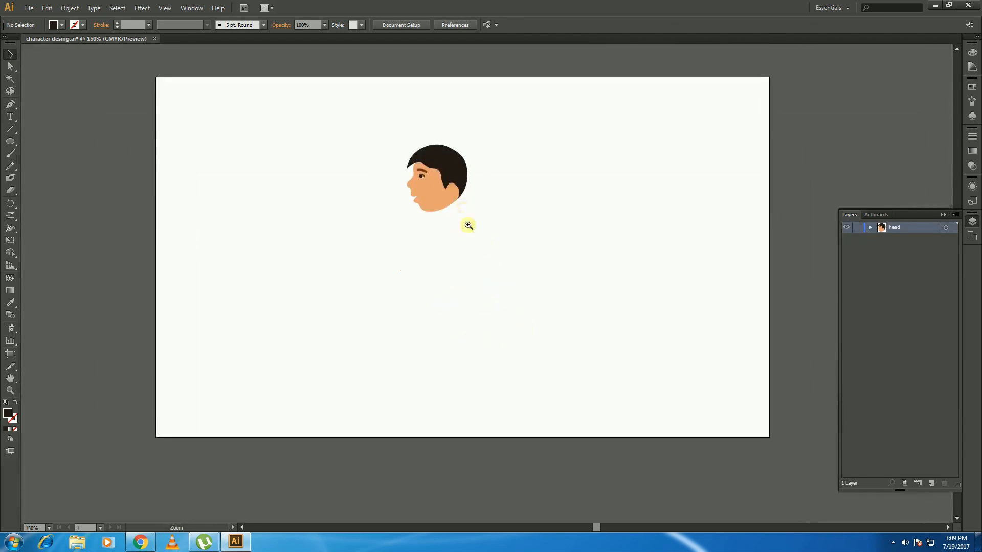
left_click(464, 207, "ctrl")
left_click(488, 266, "ctrl")
left_click_drag(520, 299, 520, 193)
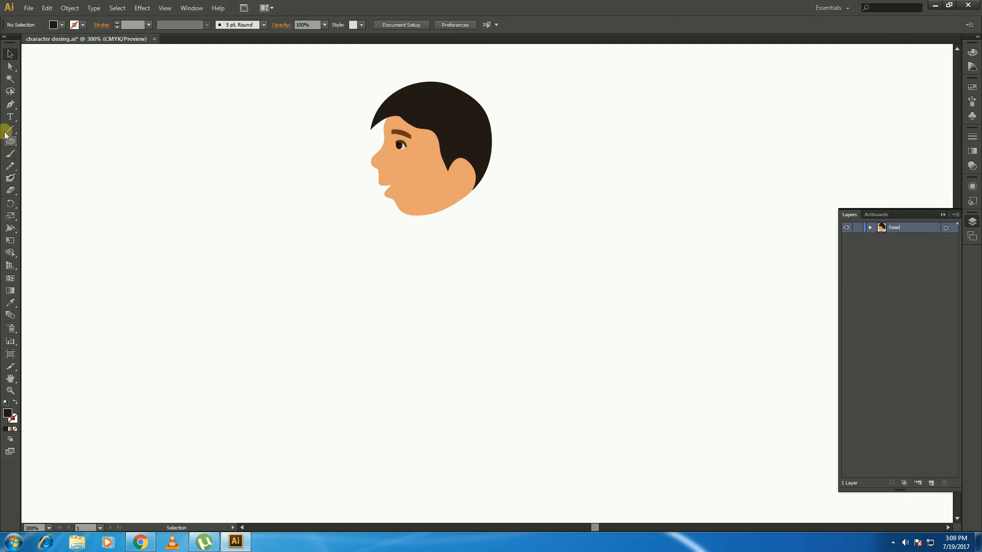
left_click(11, 105)
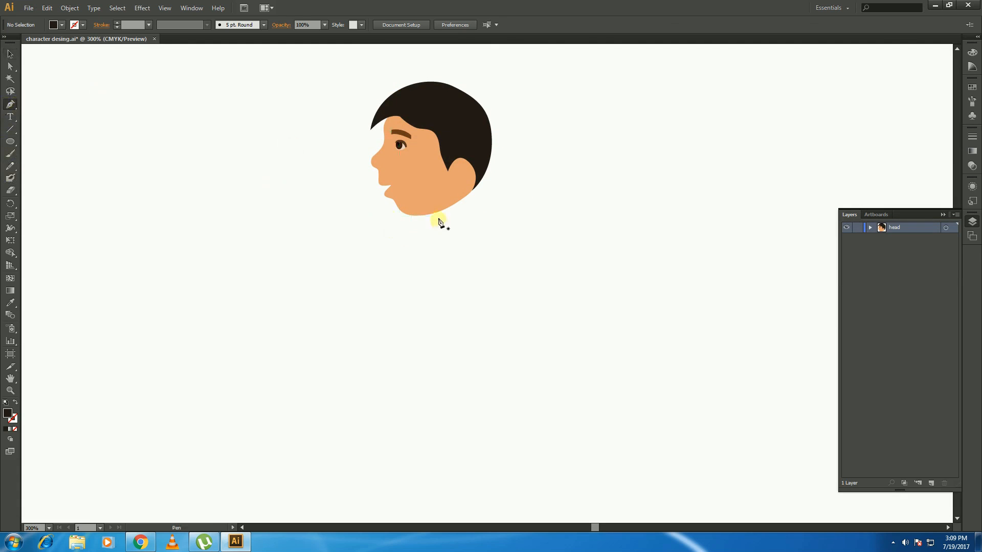
left_click(11, 54)
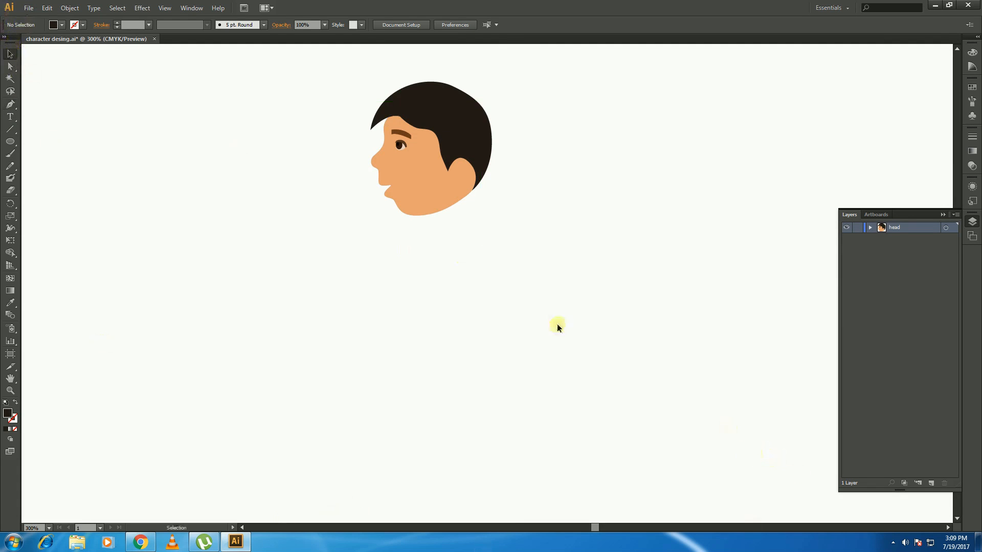
left_click(11, 104)
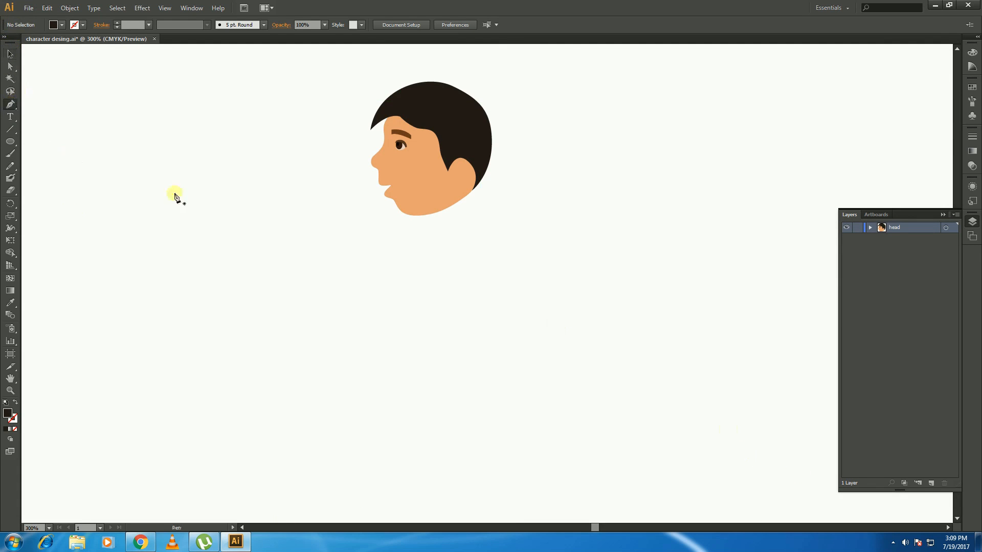
left_click(429, 207)
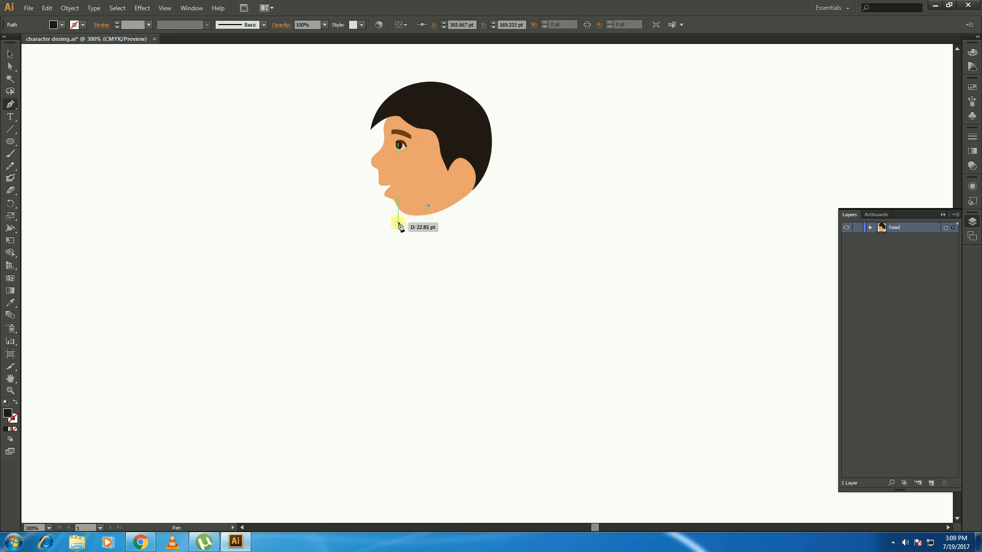
left_click_drag(407, 225, 409, 239)
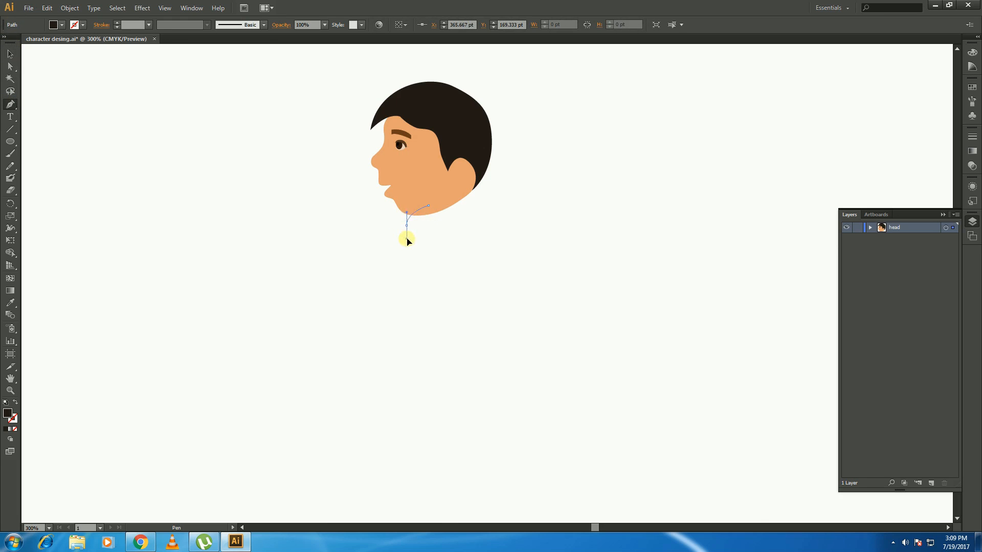
left_click_drag(405, 335, 480, 328)
left_click_drag(450, 206, 427, 206)
key("a")
left_click(9, 54)
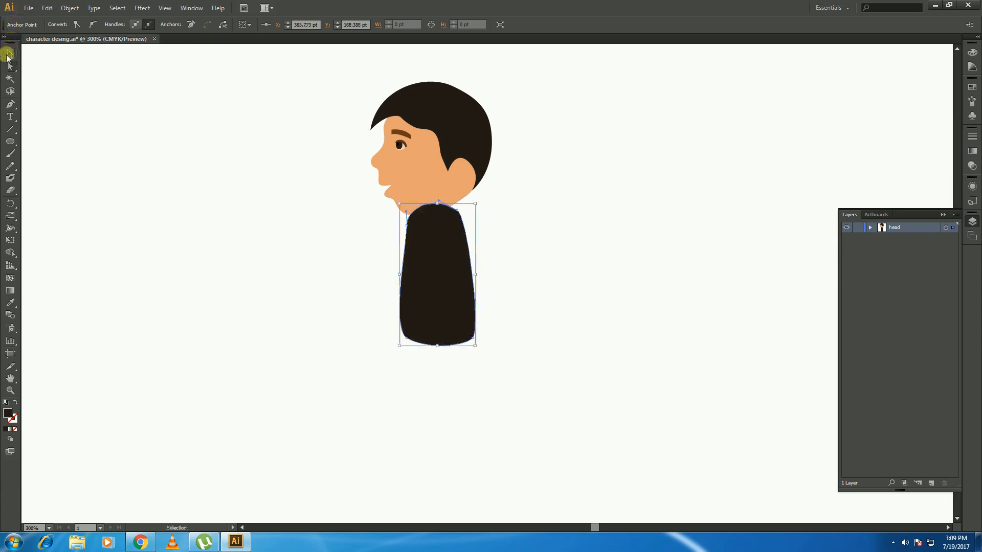
left_click(394, 287)
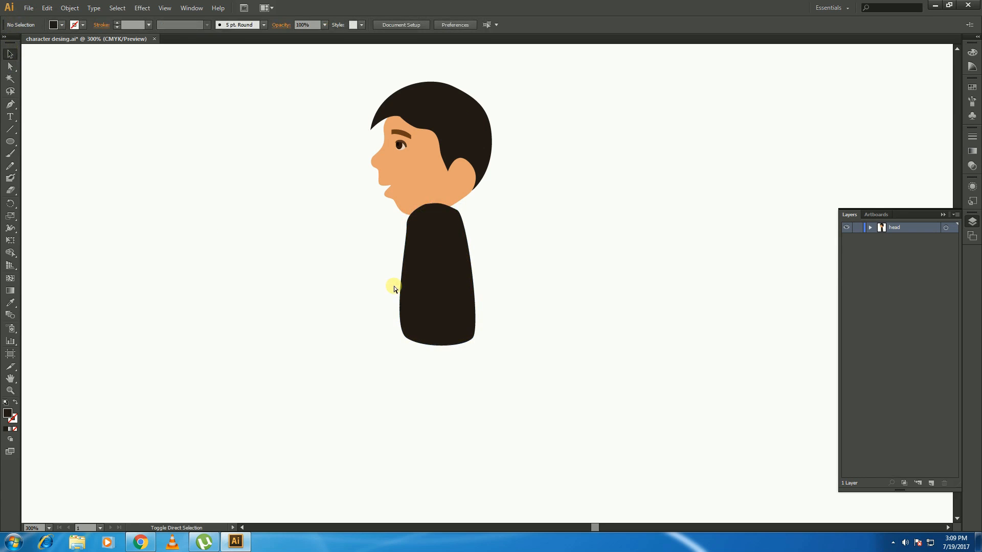
- Send the torso shape behind the head
key("a")
left_click(438, 286)
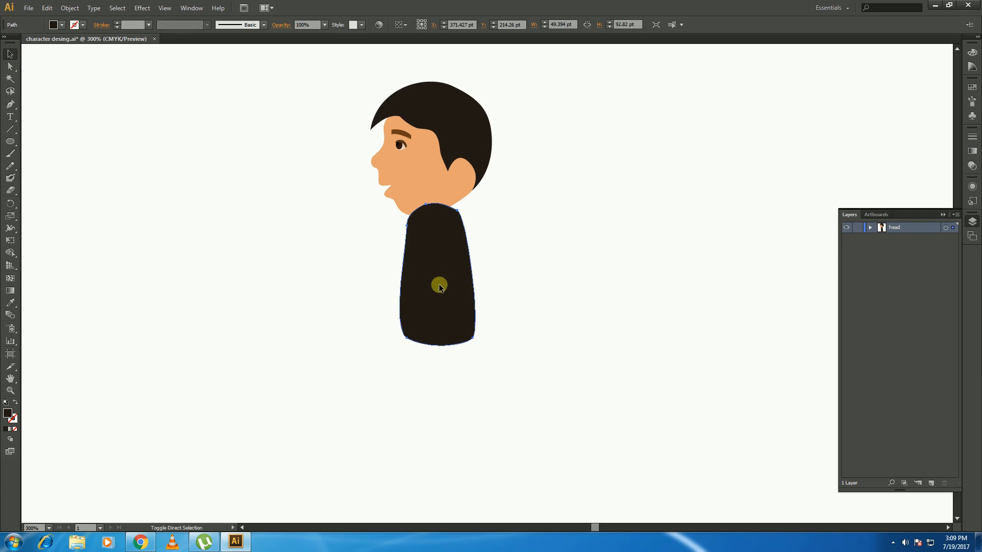
key("ctrl+shift+bracketleft")
key("v")
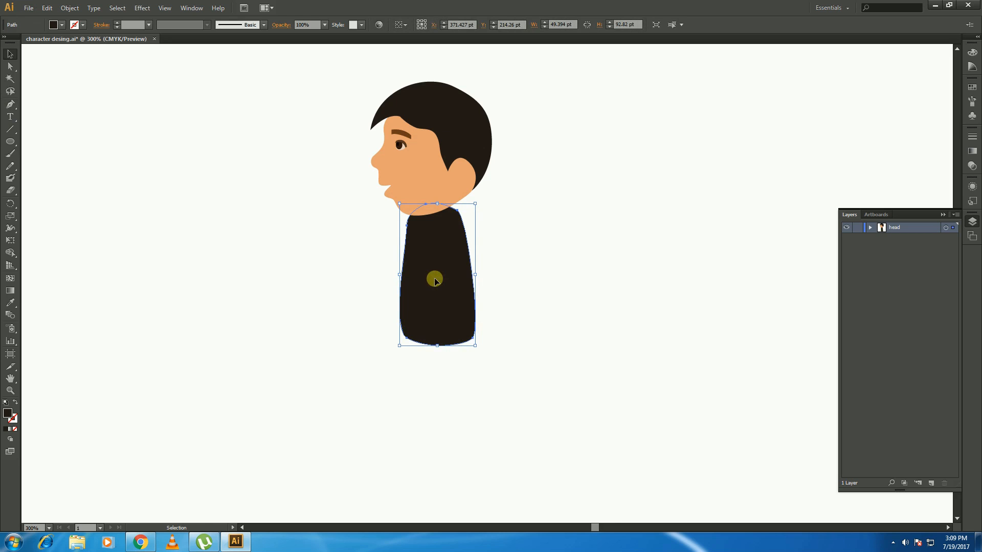
left_click(255, 353)
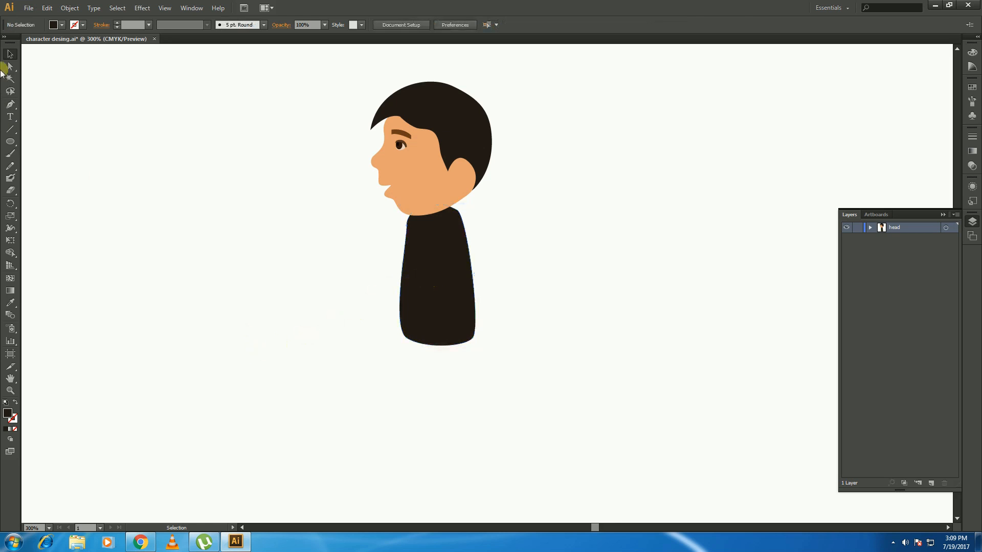
left_click(10, 117)
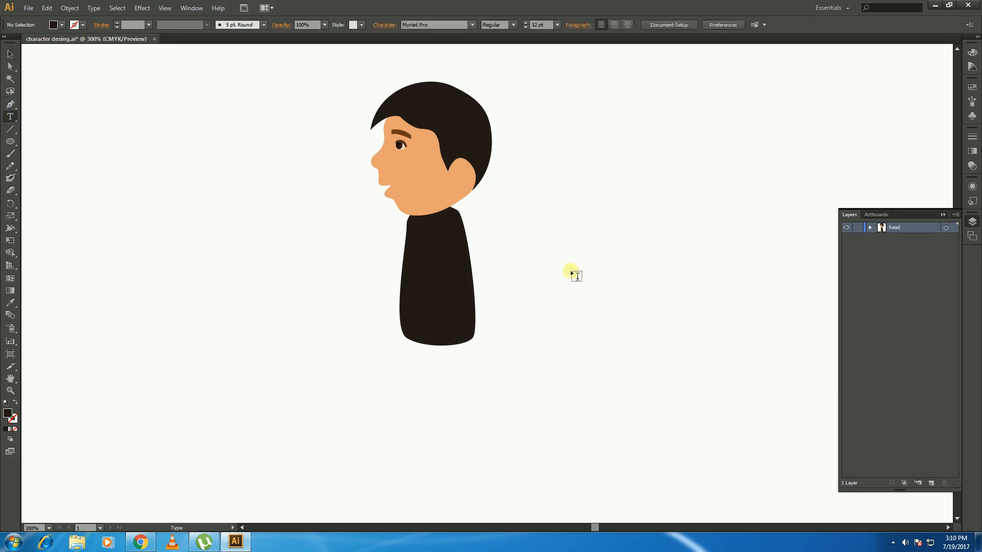
left_click(572, 274)
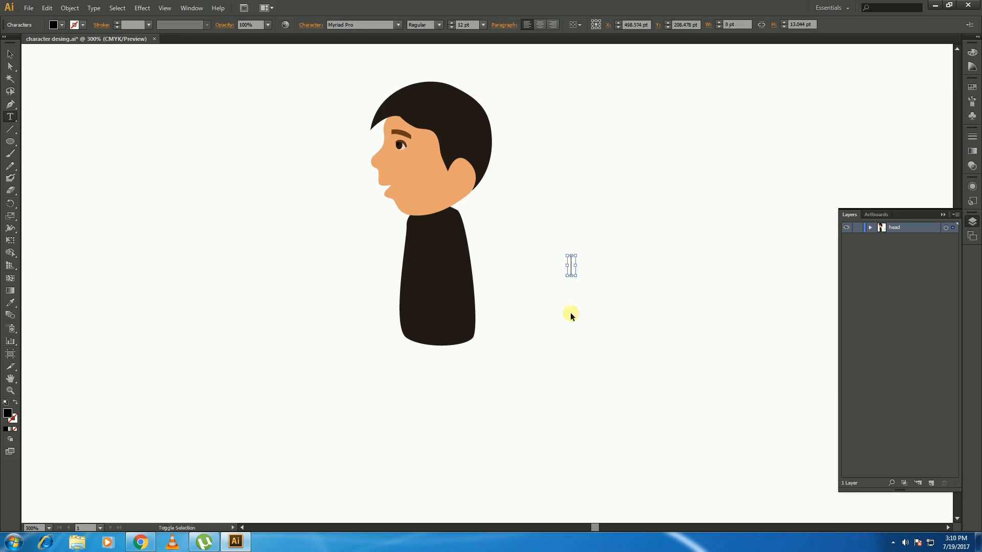
type("}")
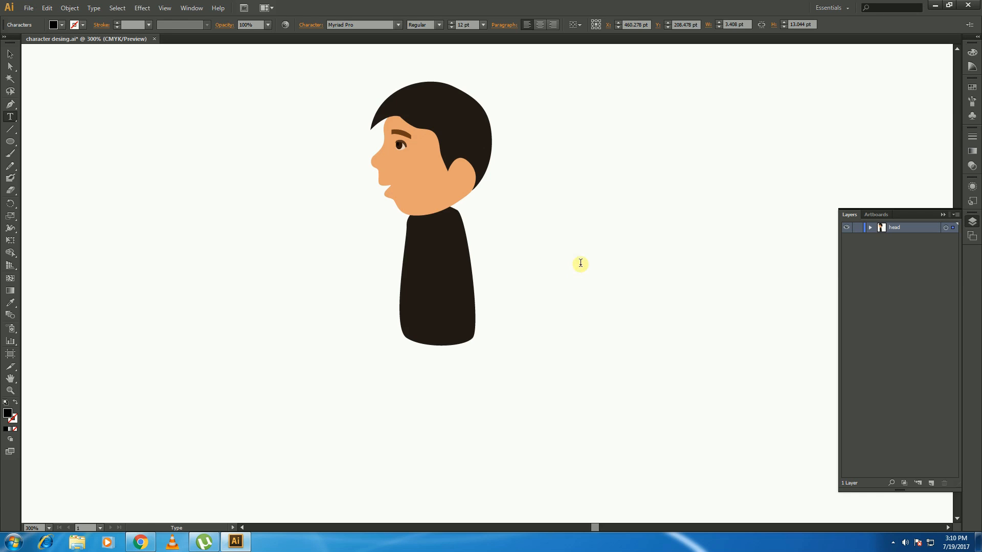
left_click(8, 54)
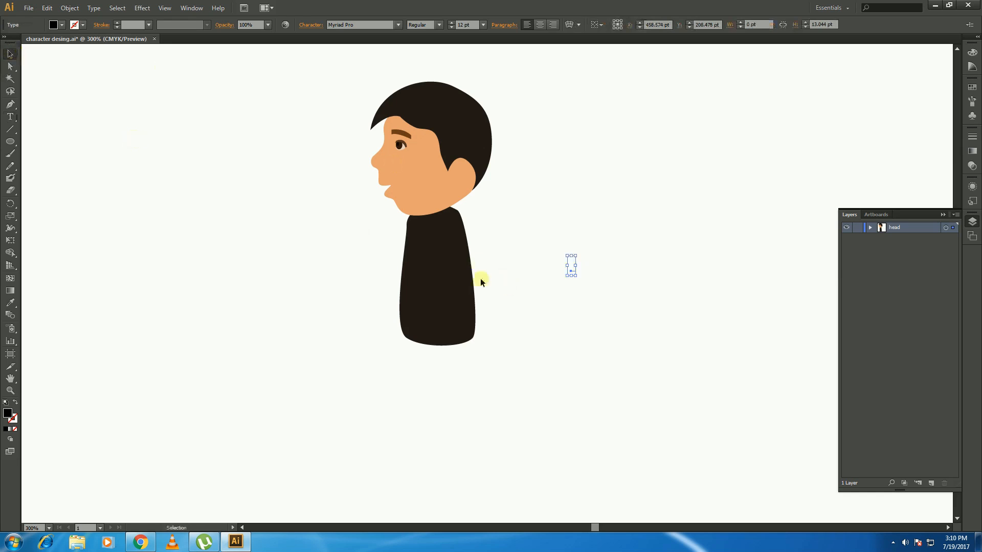
left_click(573, 311)
- Bring the torso shape in front of the head and send it back behind it
left_click(410, 307)
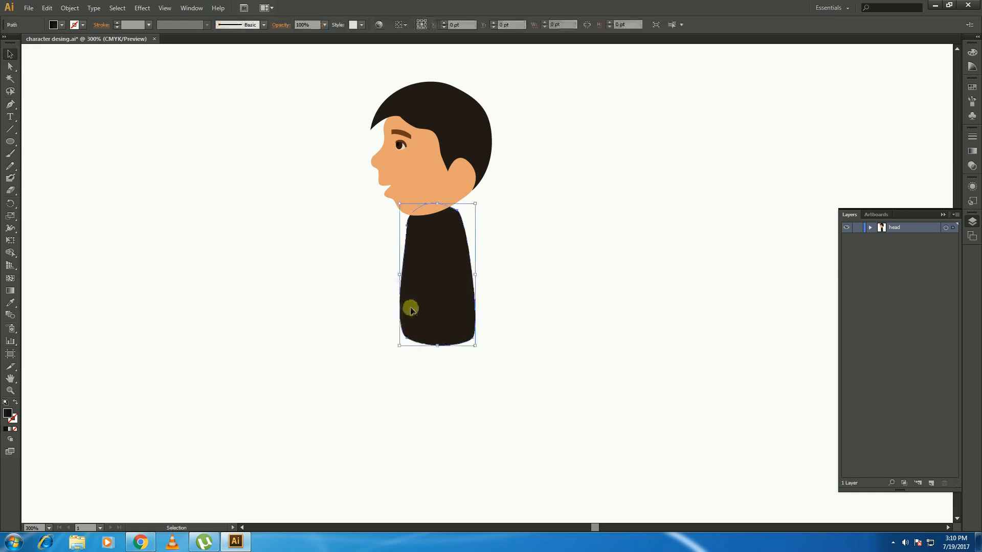
key("a")
key("ctrl+shift+bracketright")
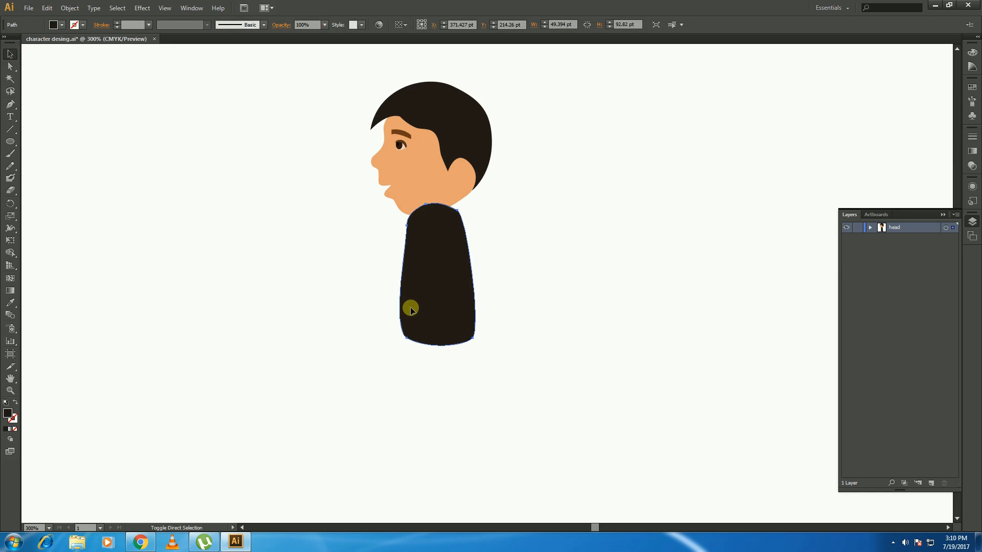
key("ctrl+shift+bracketleft")
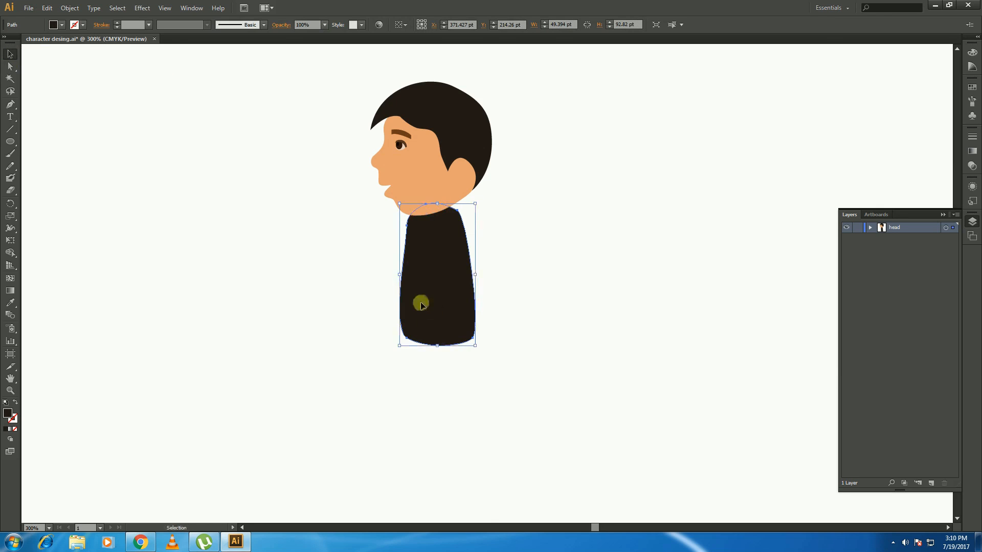
- Recolor the torso shape's fill to a medium blue and deselect it
double_click(6, 415)
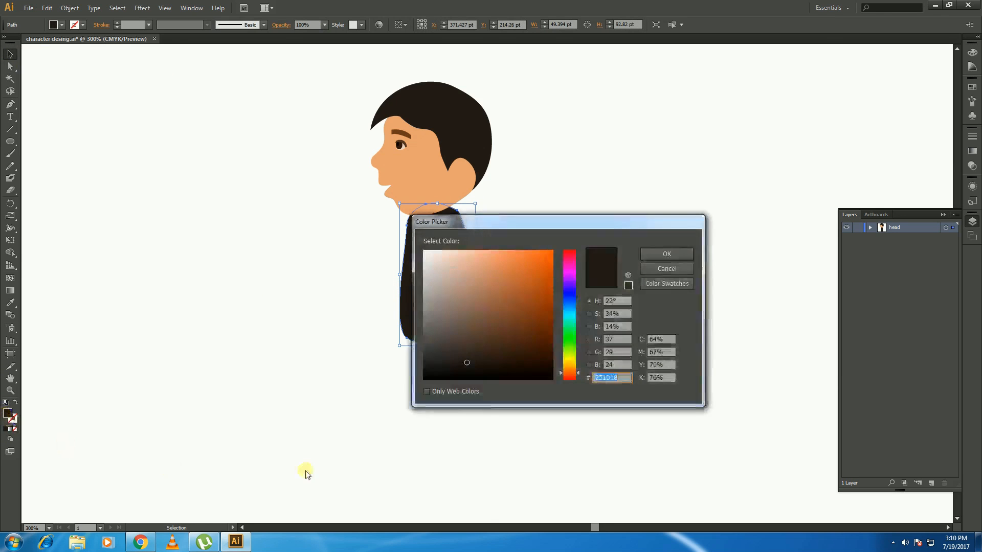
left_click(568, 308)
left_click_drag(490, 299, 497, 283)
left_click(666, 254)
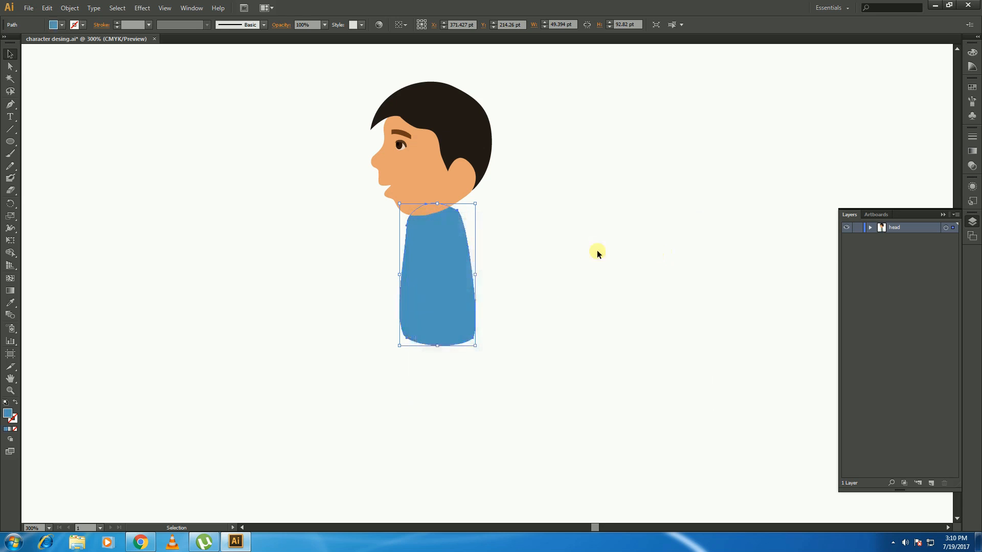
left_click(555, 298)
- Reshape the torso outline with Direct Selection, narrowing the neck end and shifting the base slightly toward the face side
key("a")
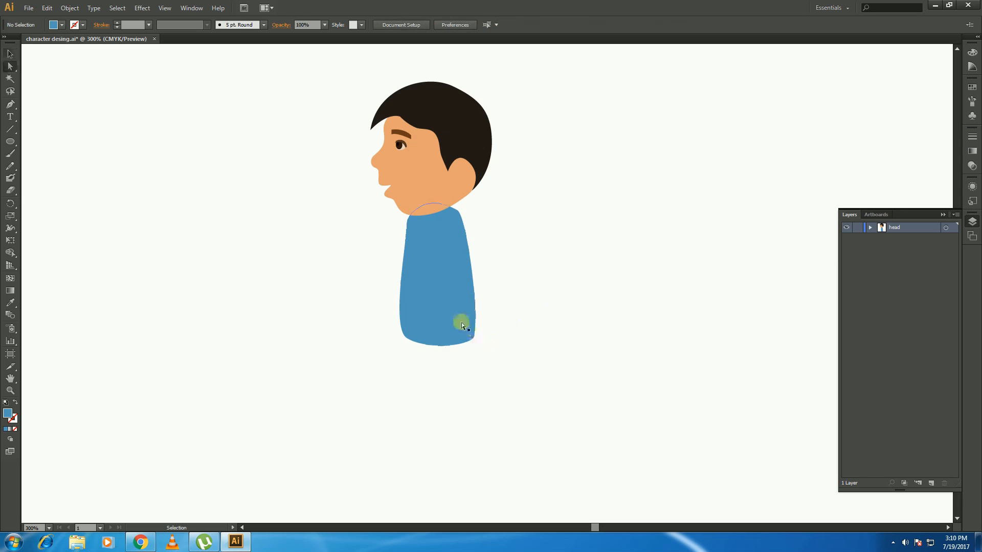
left_click_drag(423, 207, 420, 207)
left_click(420, 207)
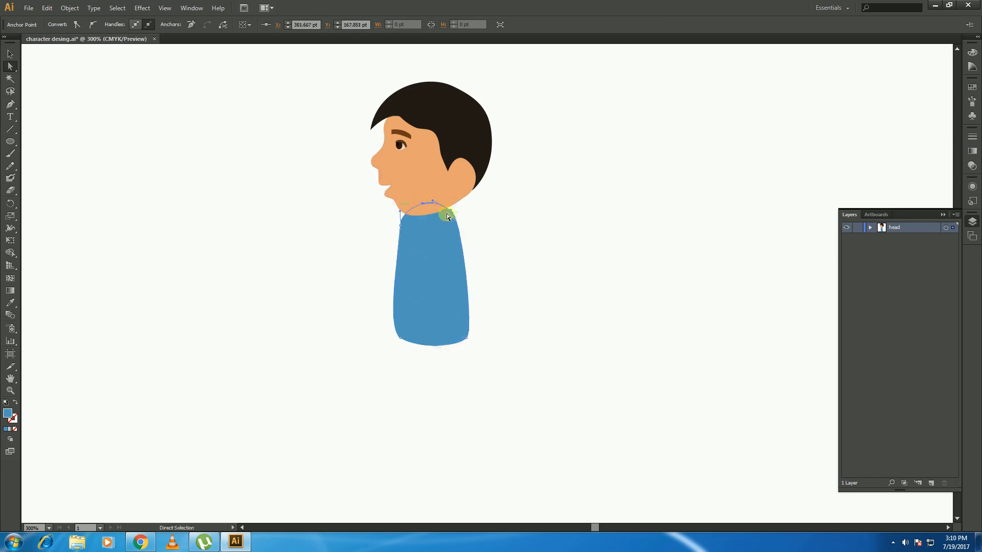
left_click_drag(451, 210, 449, 206)
left_click_drag(467, 339, 469, 335)
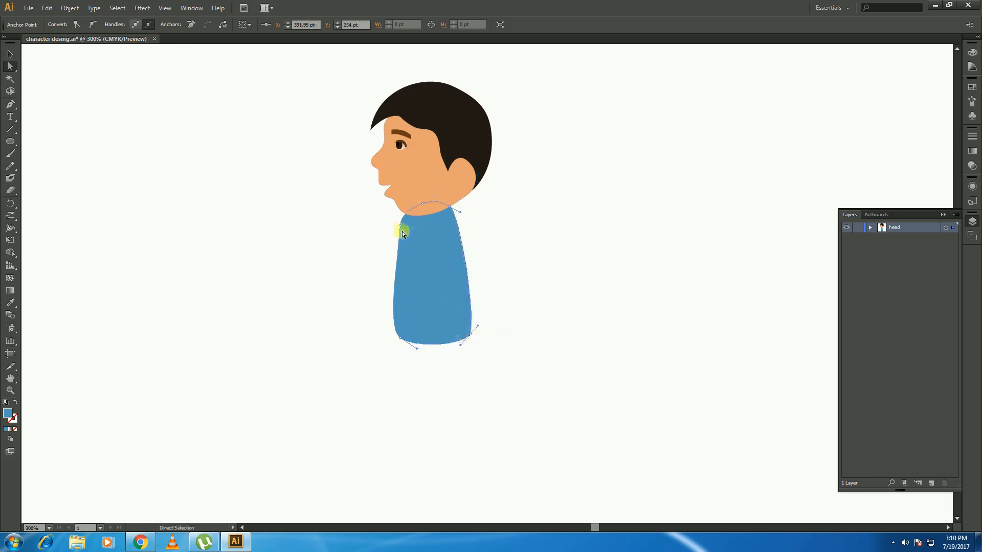
left_click_drag(401, 224, 407, 225)
left_click_drag(460, 207, 445, 207)
left_click(483, 238)
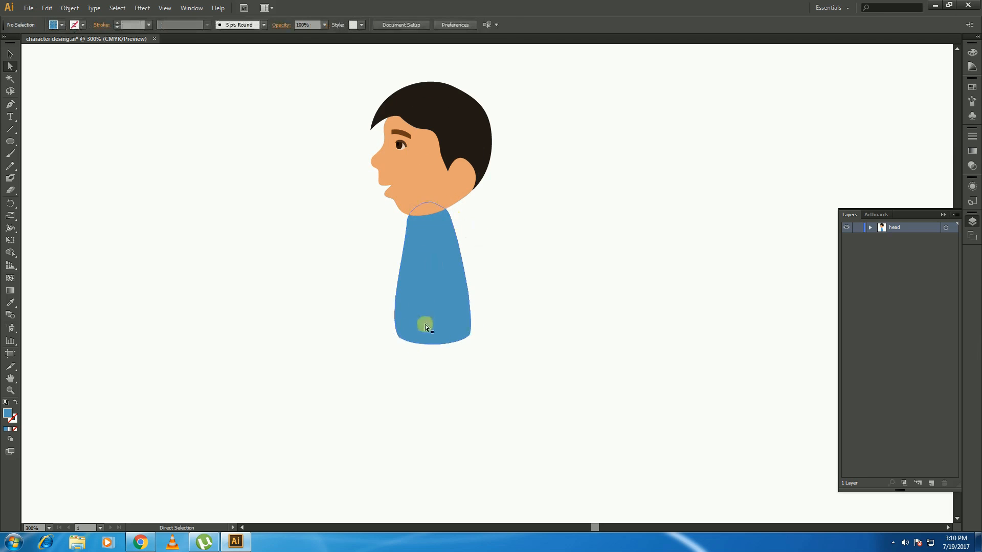
- Slim the torso by moving its front edge backward, and adjust the base corners, upper back and neck anchors into a rounded back
left_click(396, 329)
left_click_drag(401, 341, 414, 350)
left_click_drag(481, 340, 470, 343)
left_click_drag(408, 340, 423, 340)
left_click(458, 214)
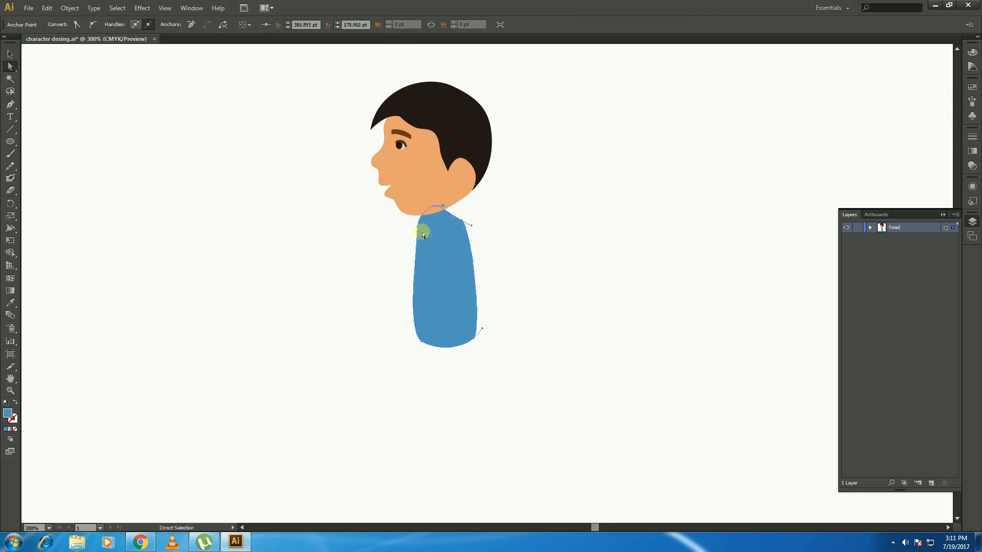
left_click(434, 206)
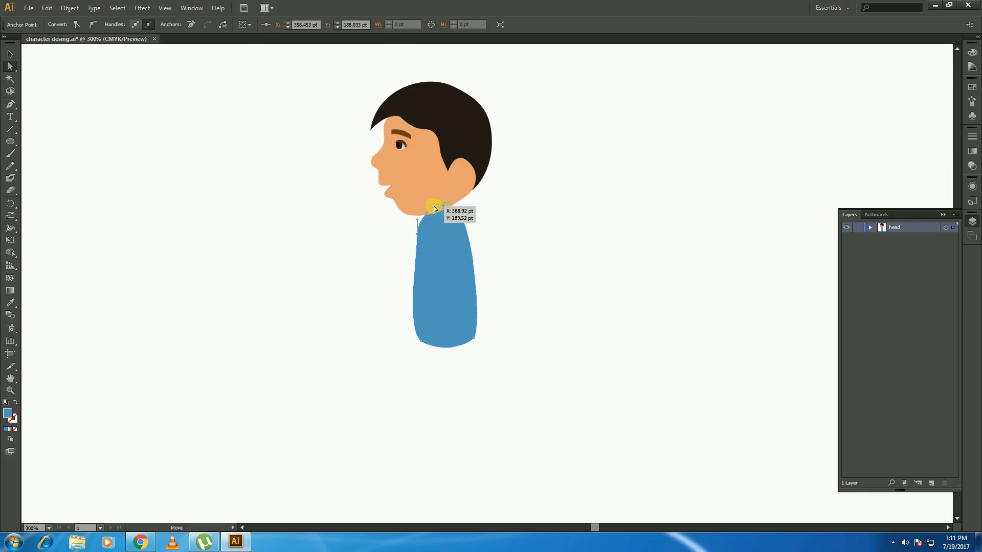